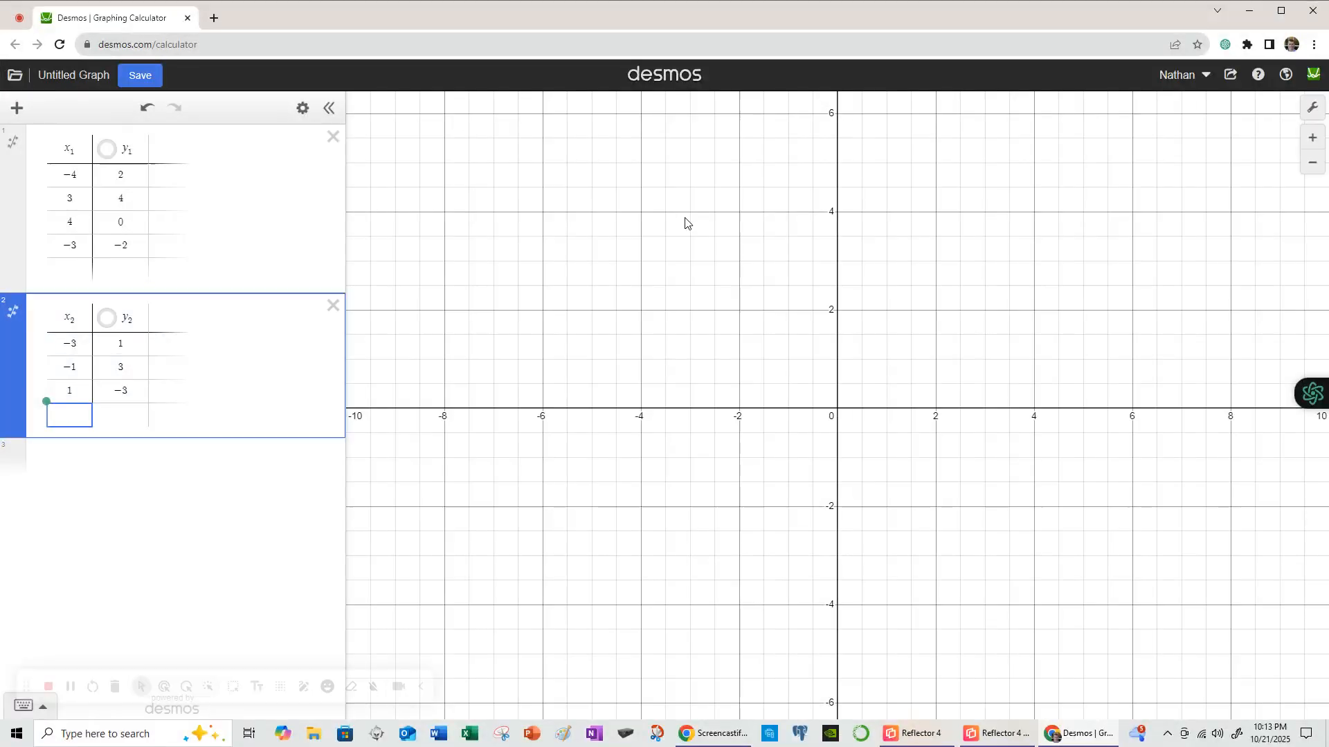
pyautogui.click(185, 685)
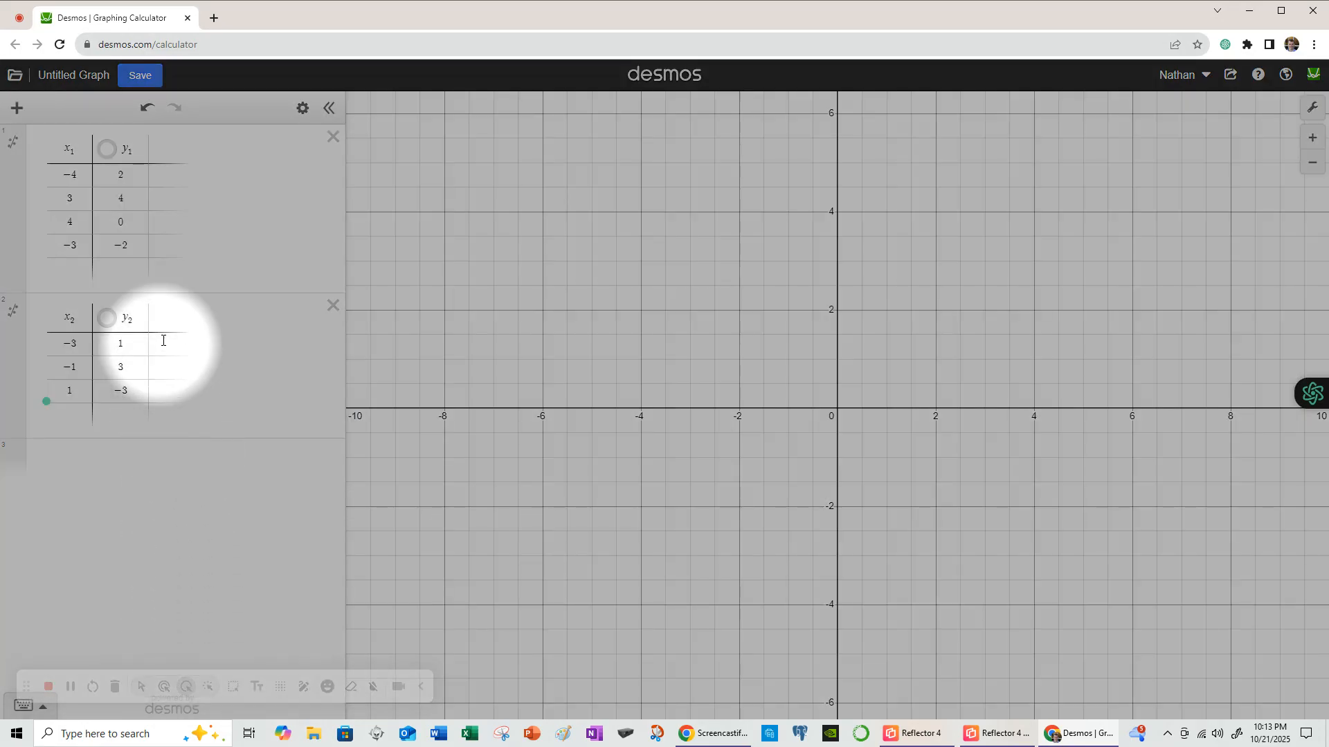
pyautogui.click(19, 111)
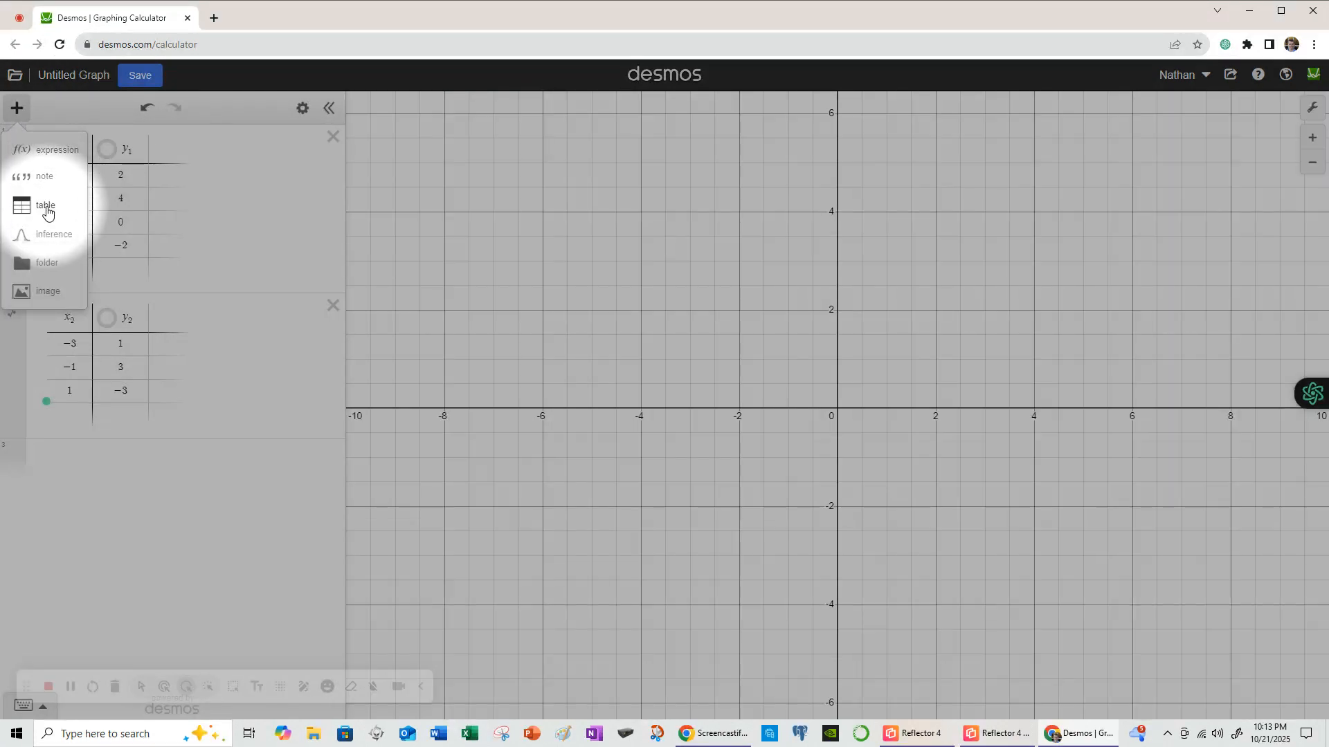
pyautogui.click(47, 209)
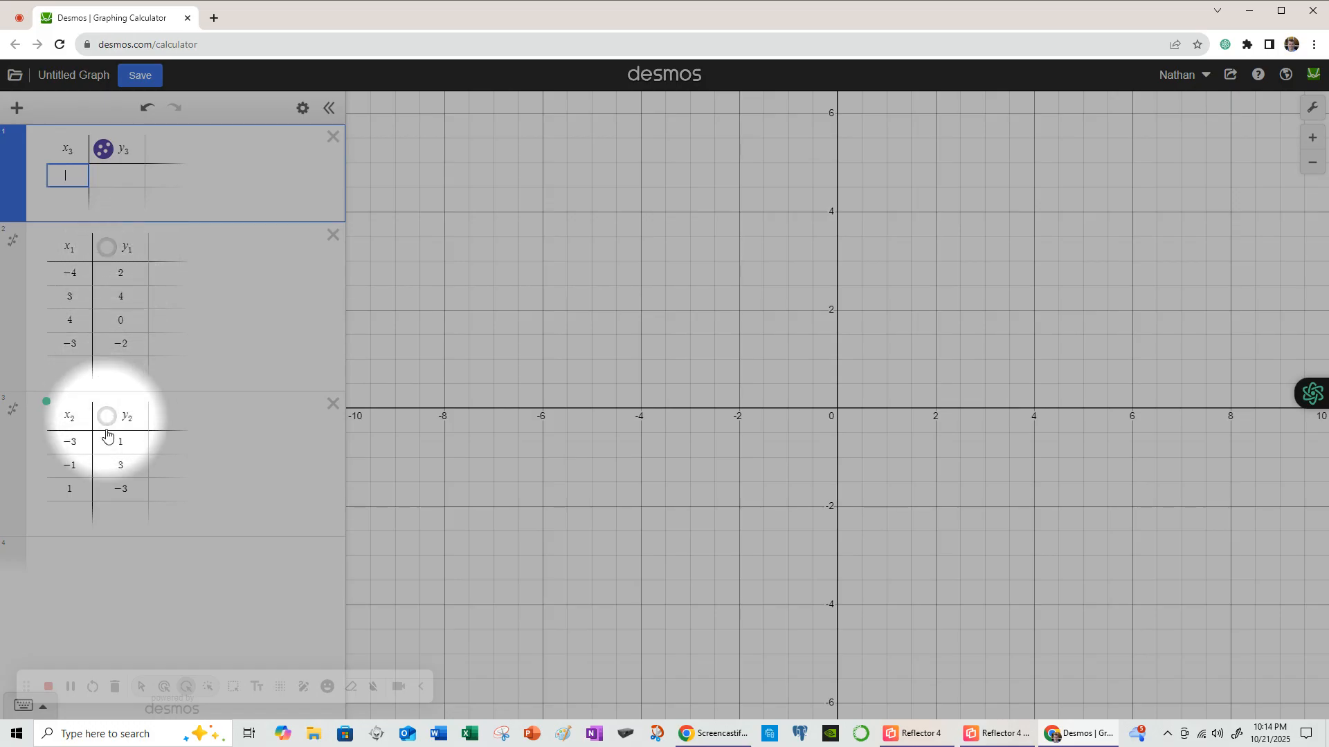
pyautogui.click(331, 140)
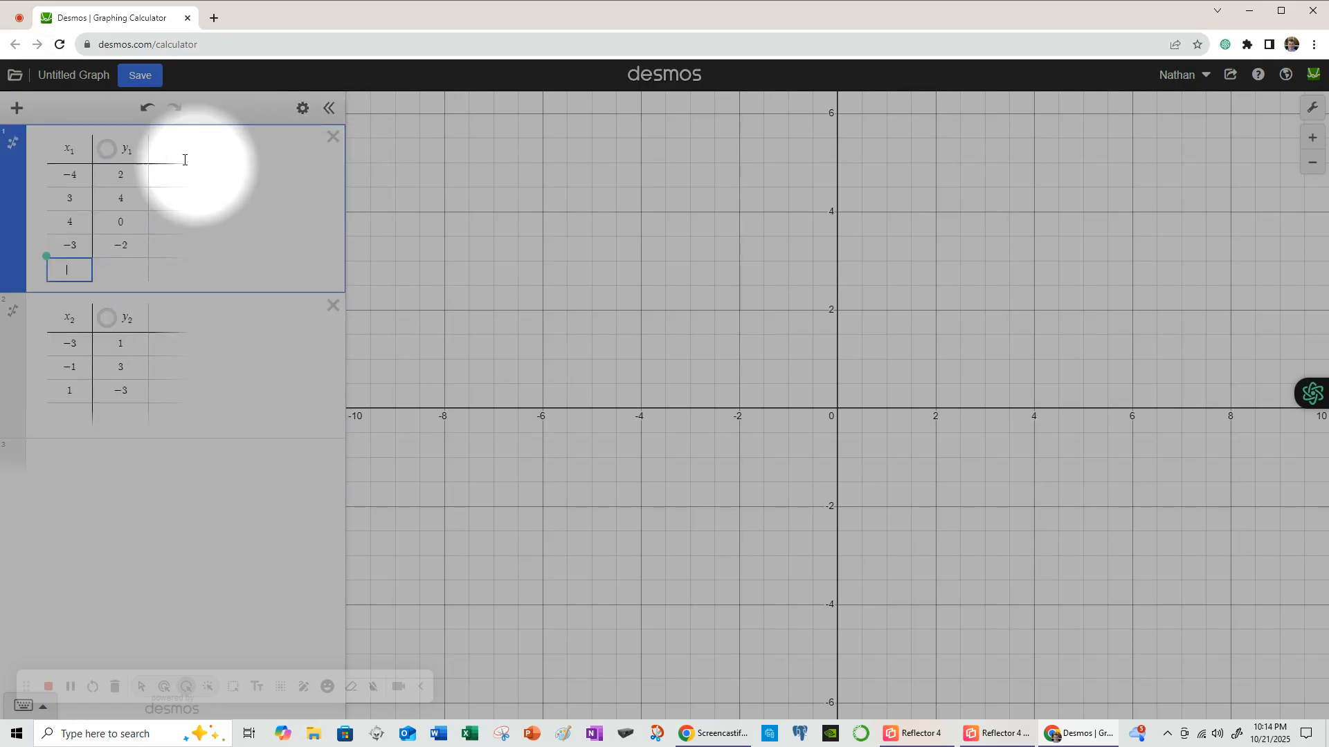
pyautogui.click(18, 111)
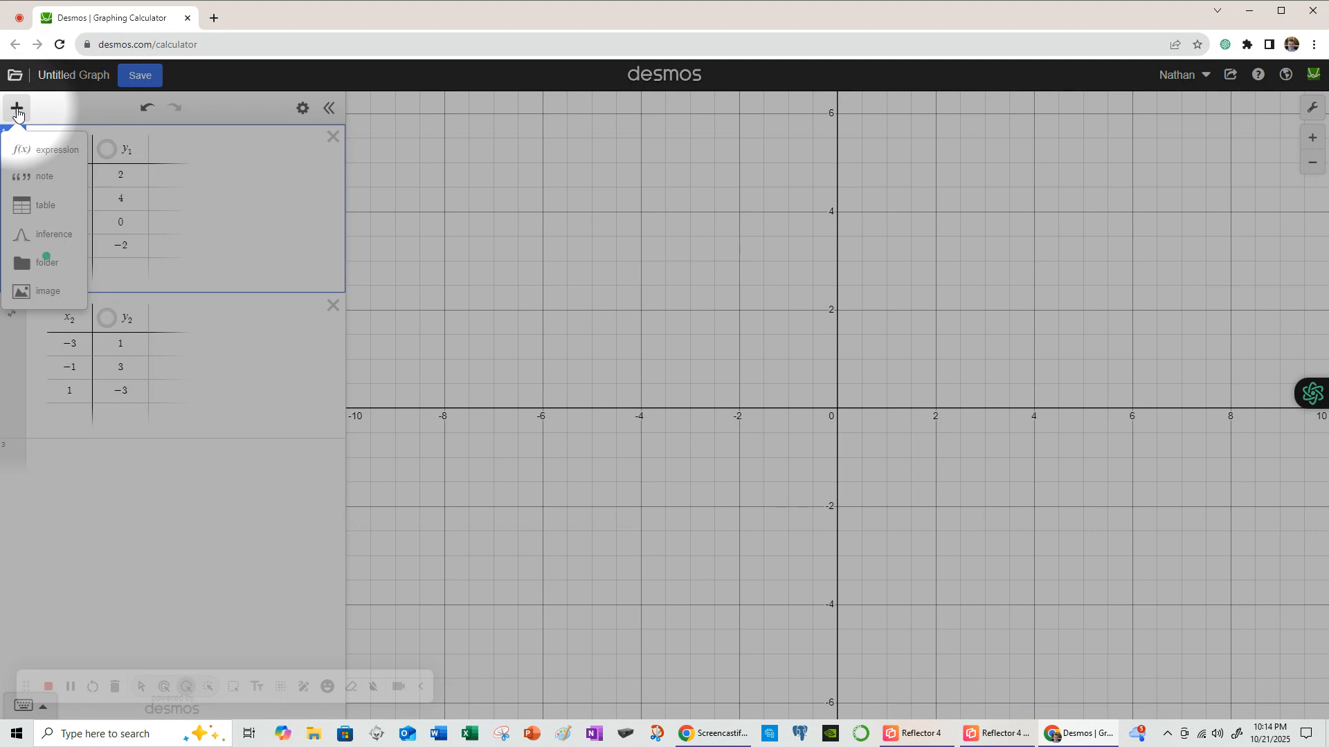
pyautogui.click(46, 206)
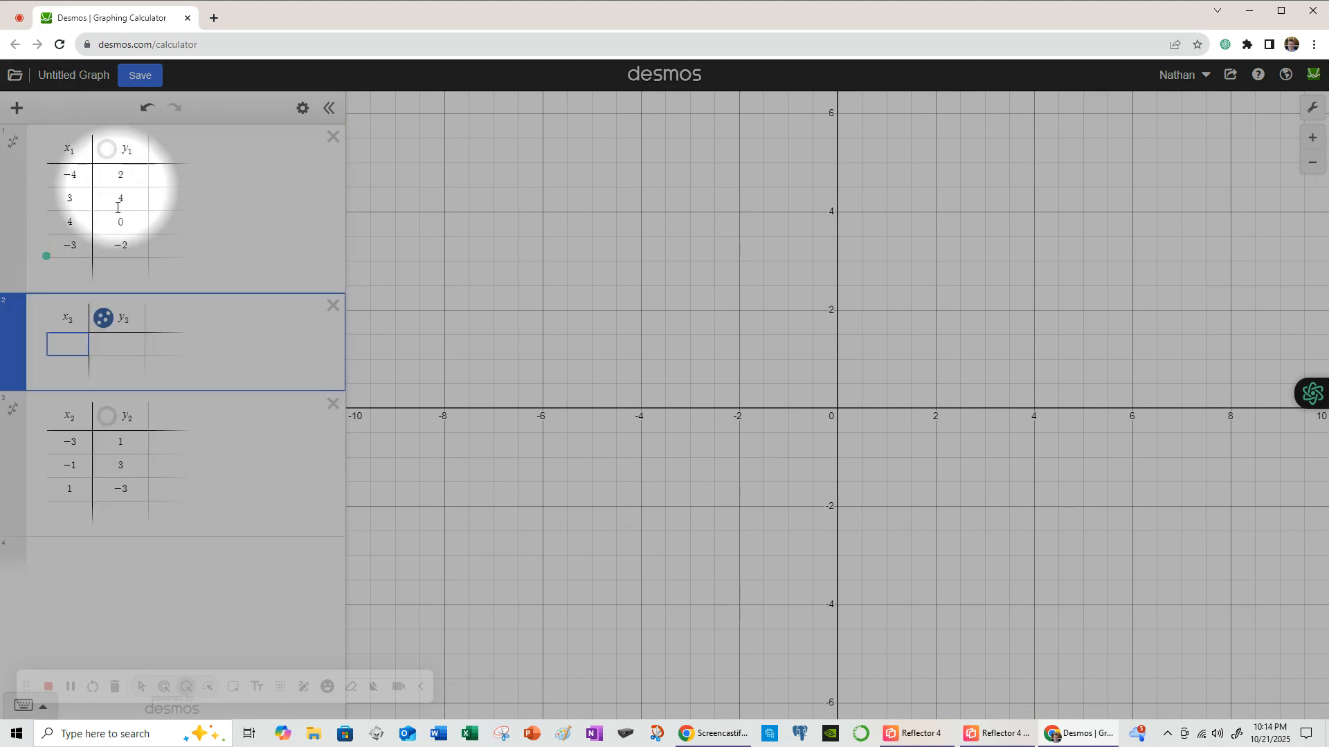
pyautogui.click(333, 305)
pyautogui.click(191, 179)
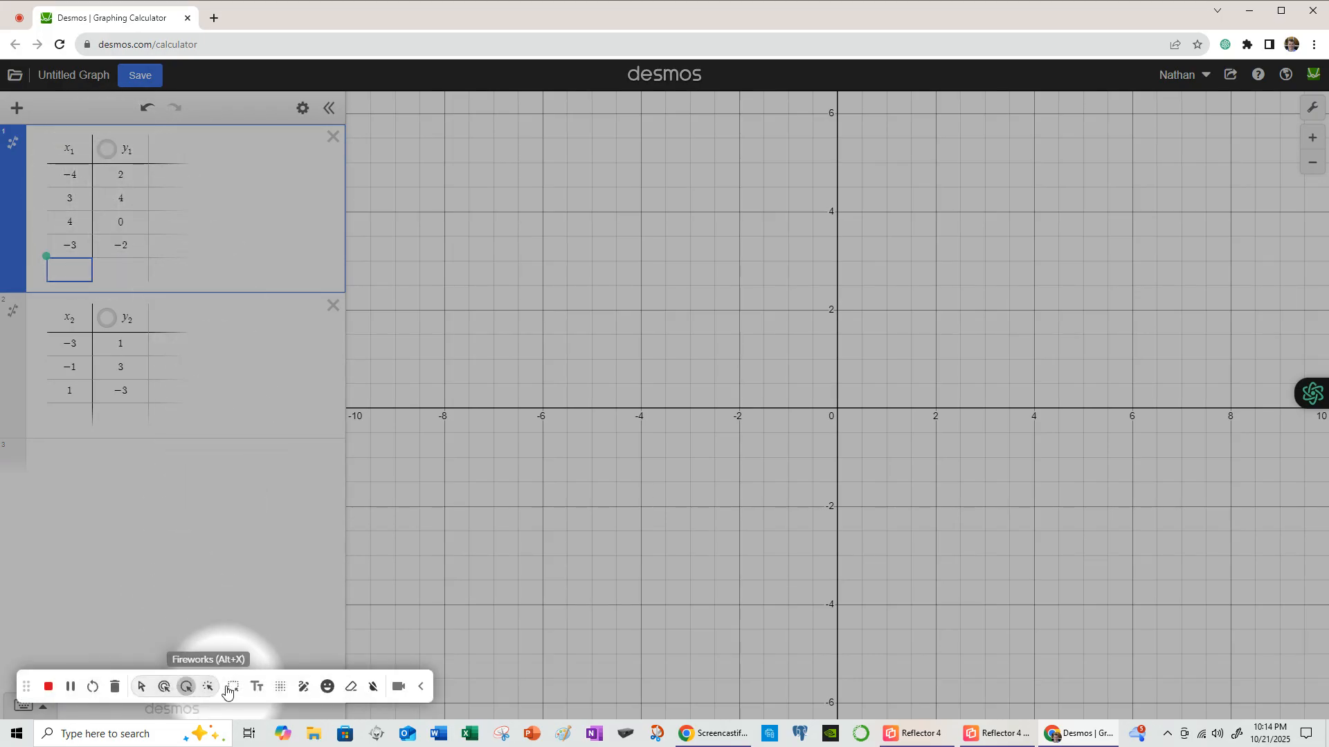
pyautogui.click(141, 686)
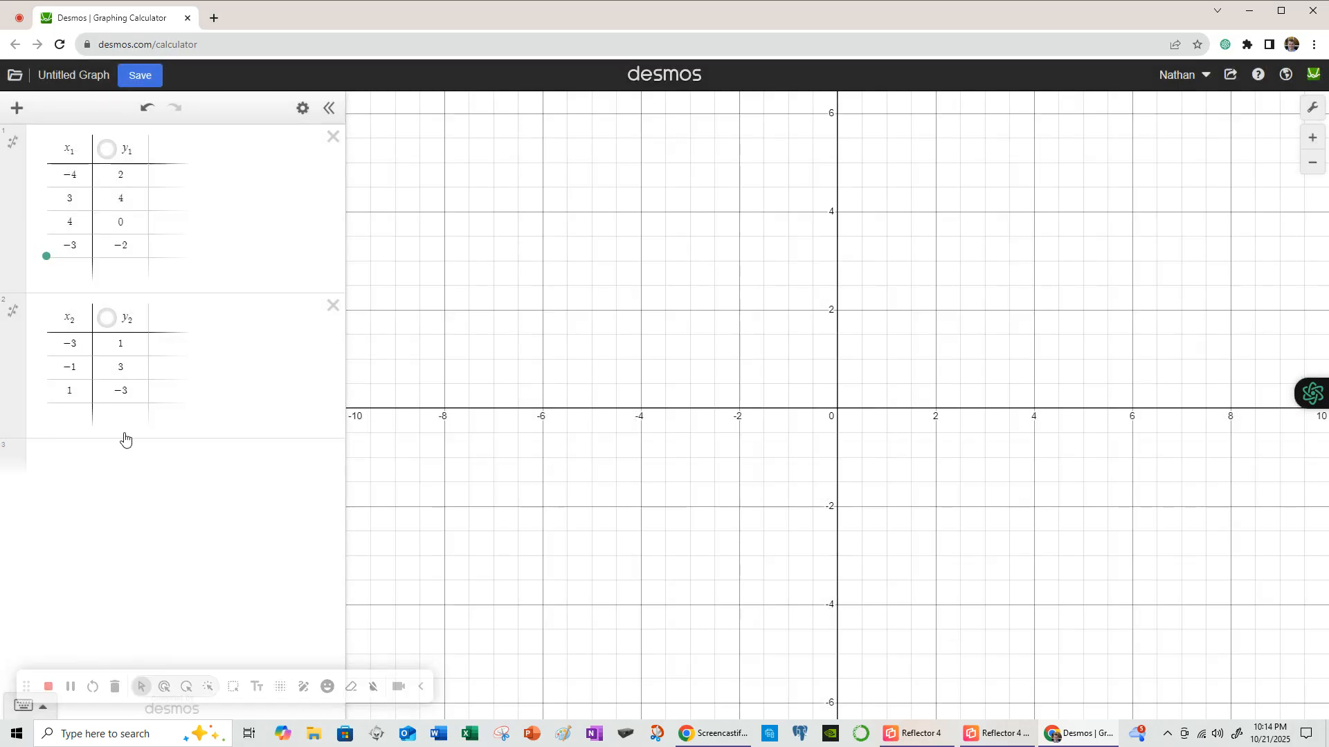
# - Show the first table's four points as green dots on the graph
pyautogui.click(108, 149)
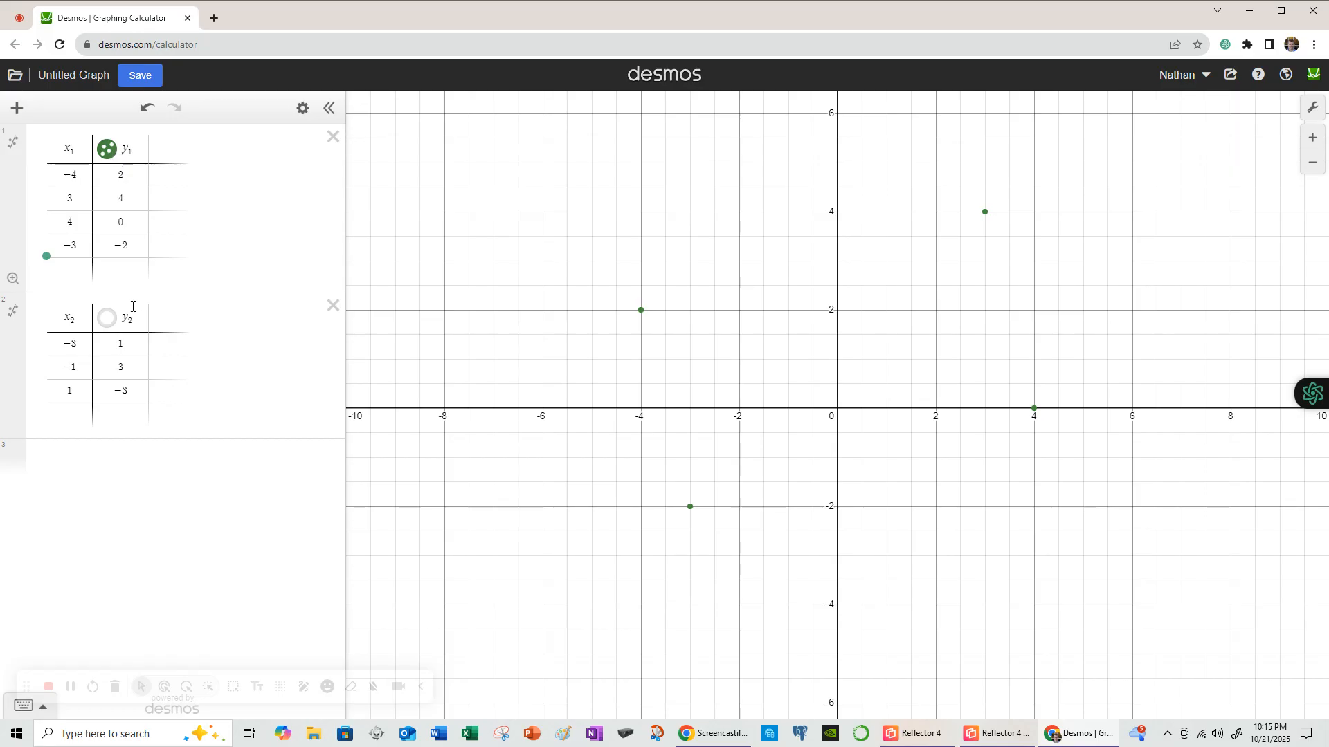
pyautogui.click(186, 687)
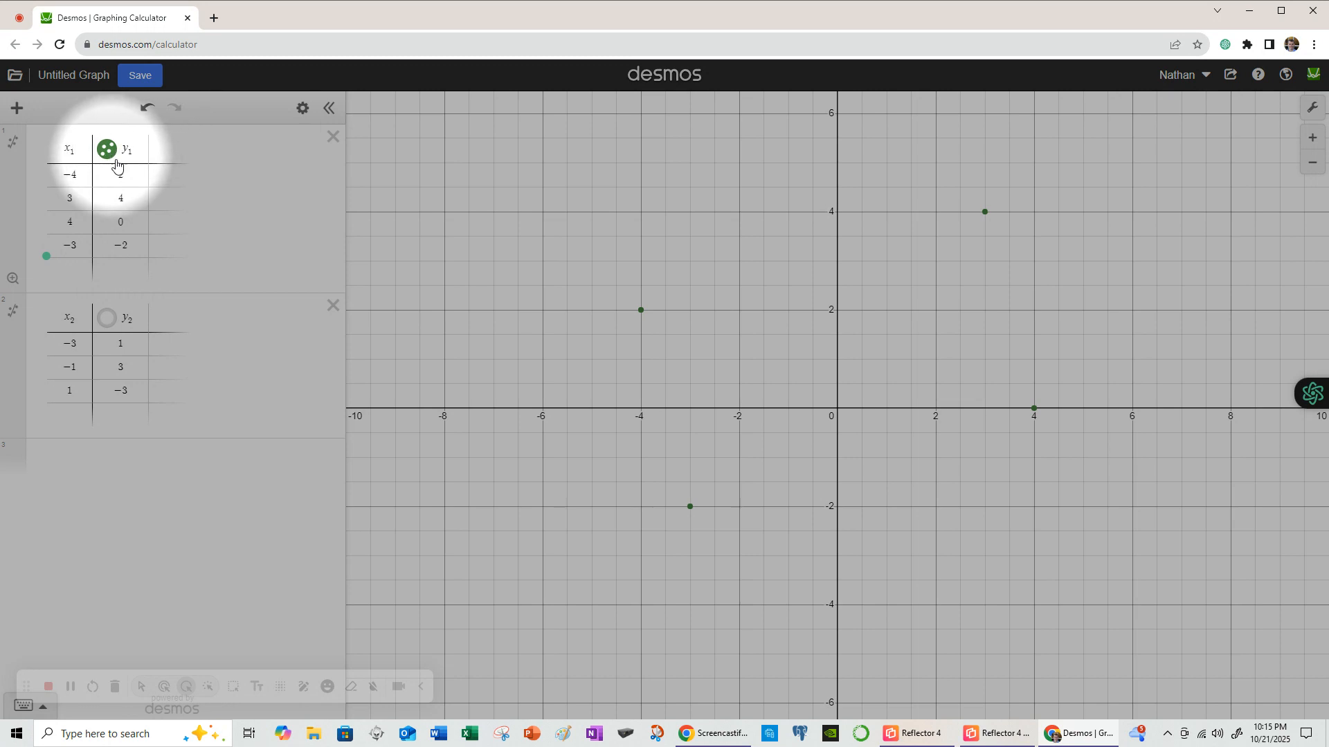
# - Turn on Lines for the first table so its four green points form a zigzag path
pyautogui.click(302, 111)
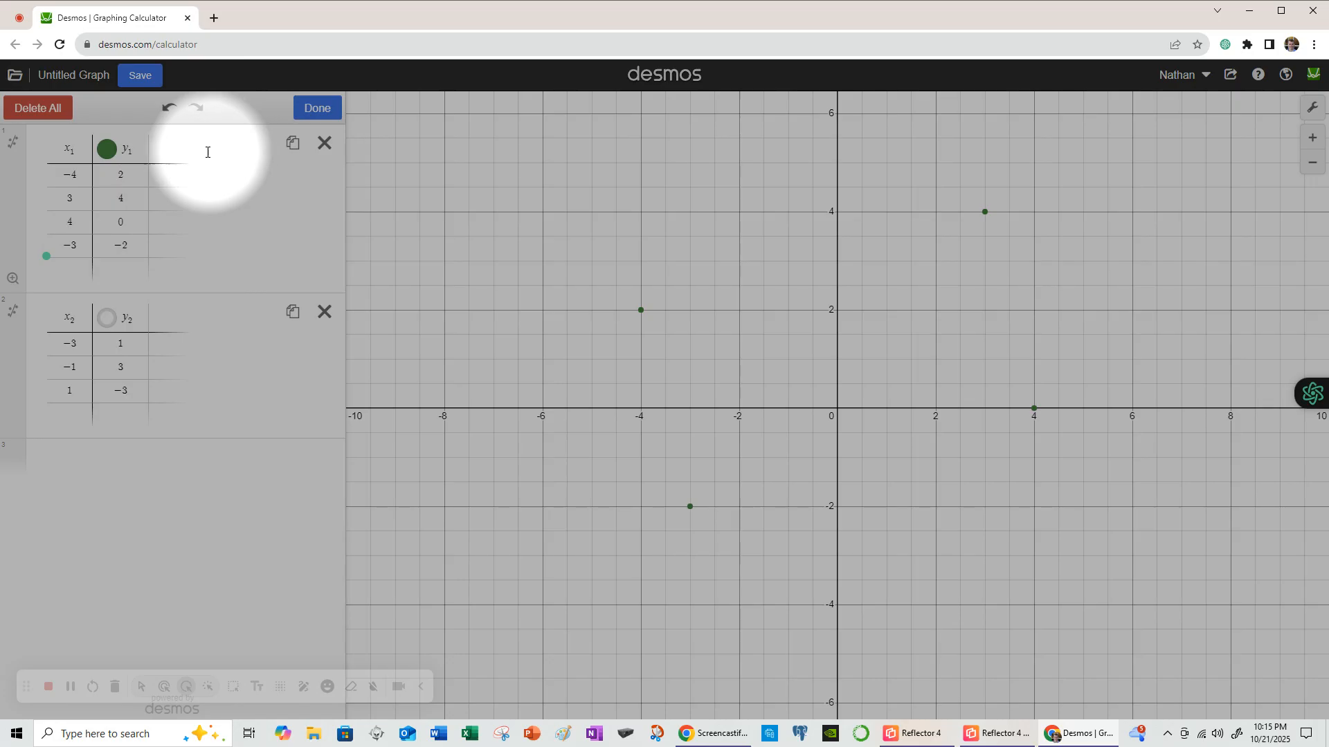
pyautogui.click(107, 153)
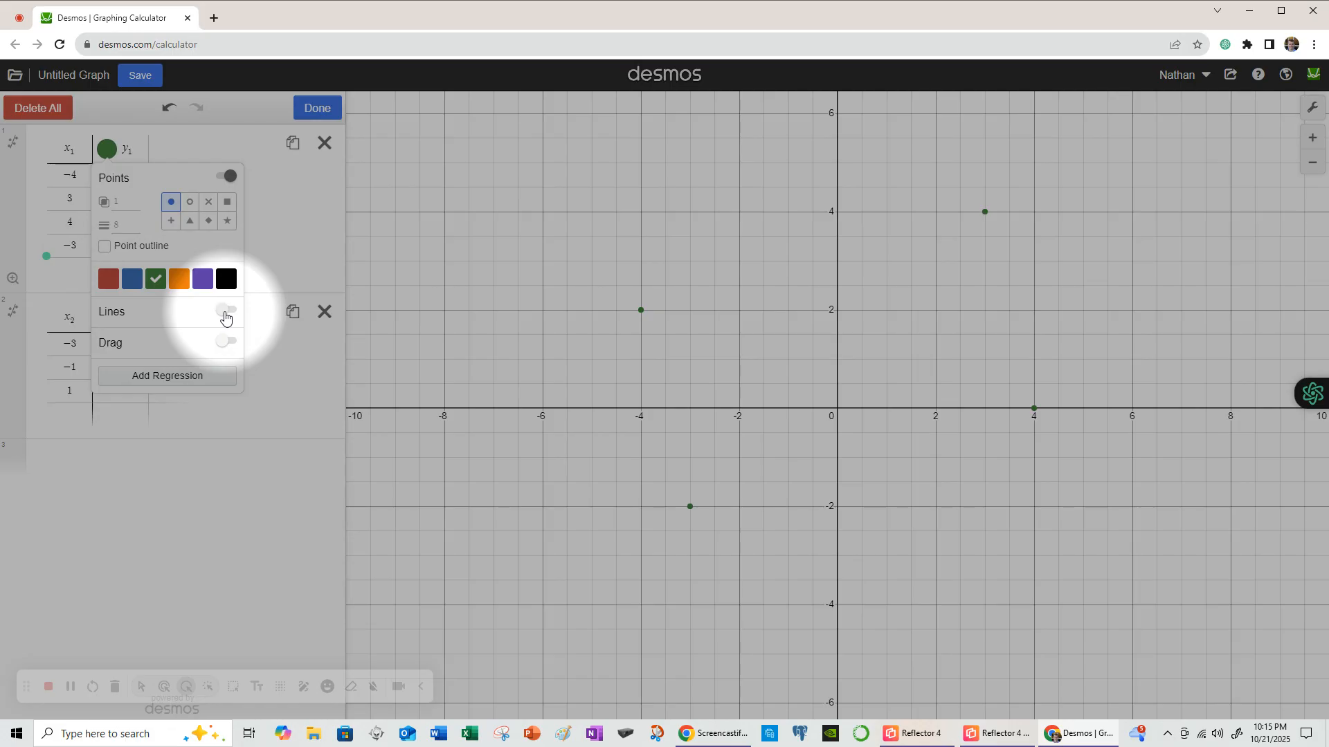
pyautogui.click(226, 311)
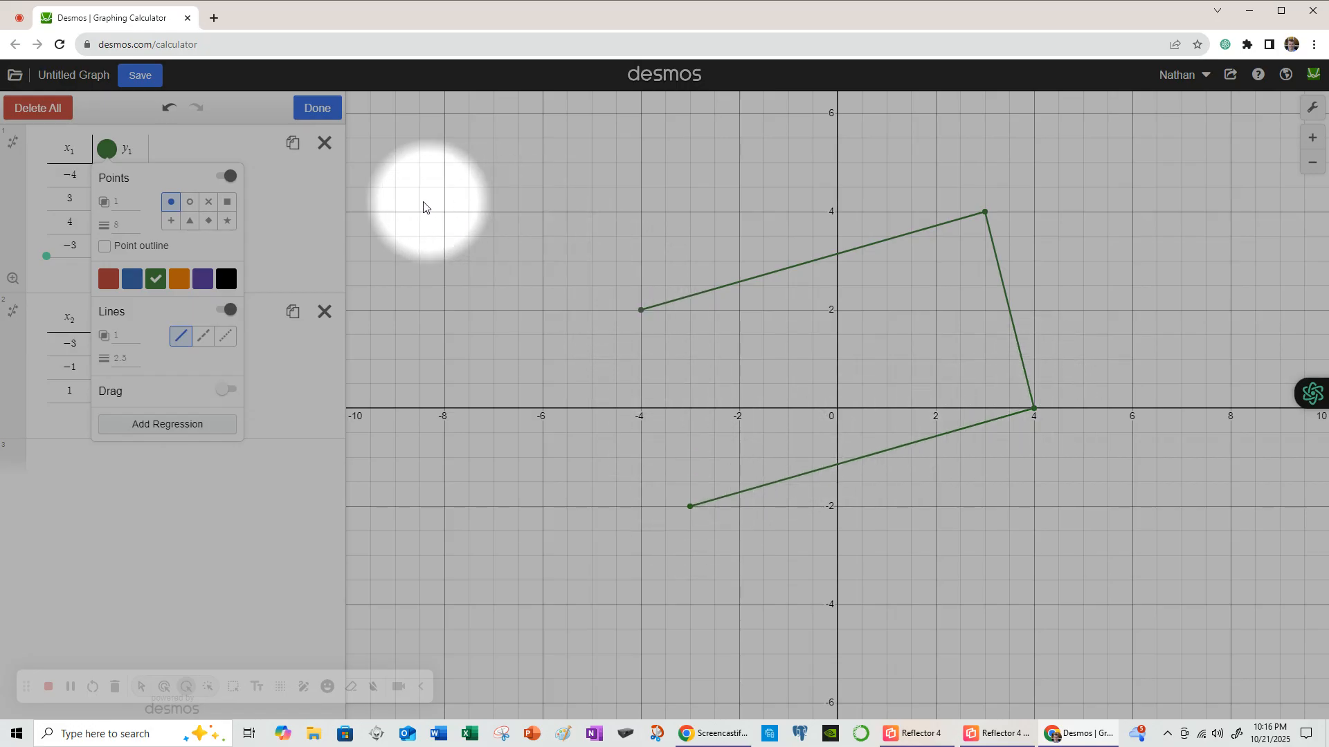
pyautogui.click(267, 185)
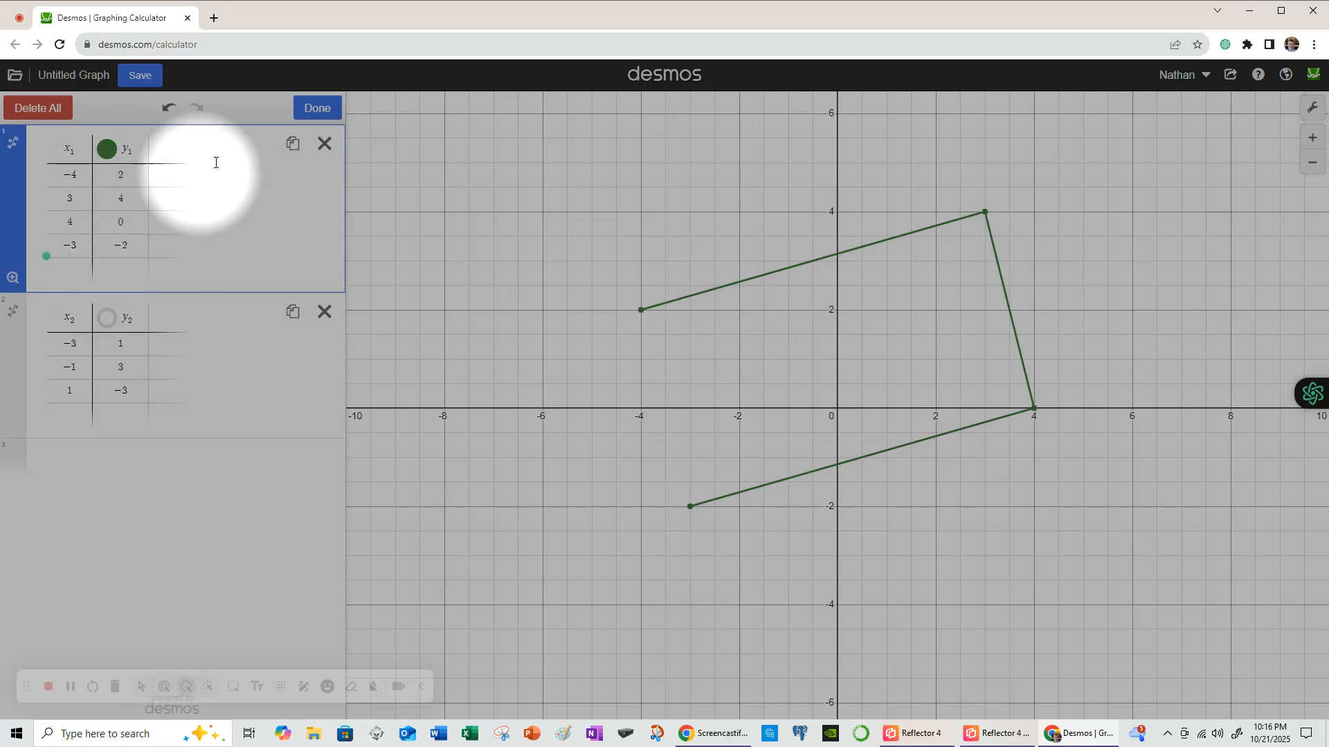
# - Add a fifth row (−4, 2) to the first table, repeating the first point
pyautogui.click(311, 109)
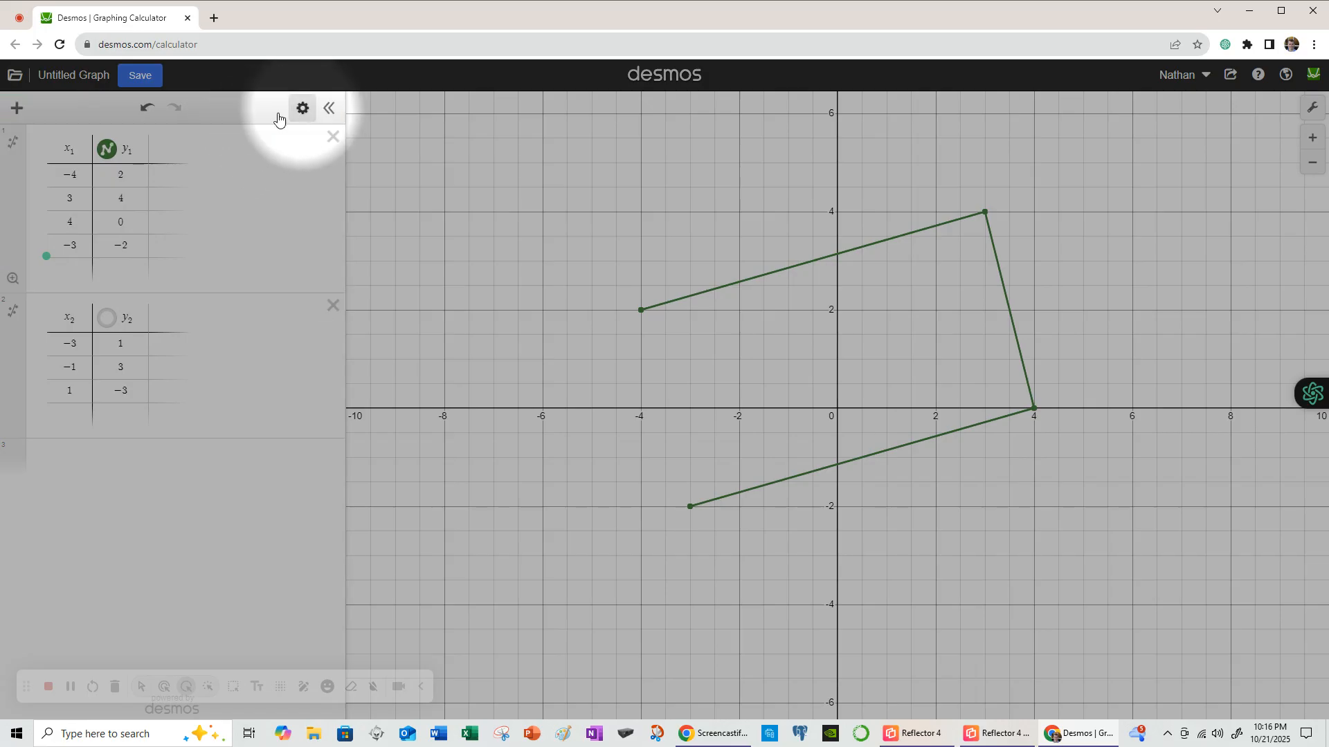
pyautogui.click(71, 269)
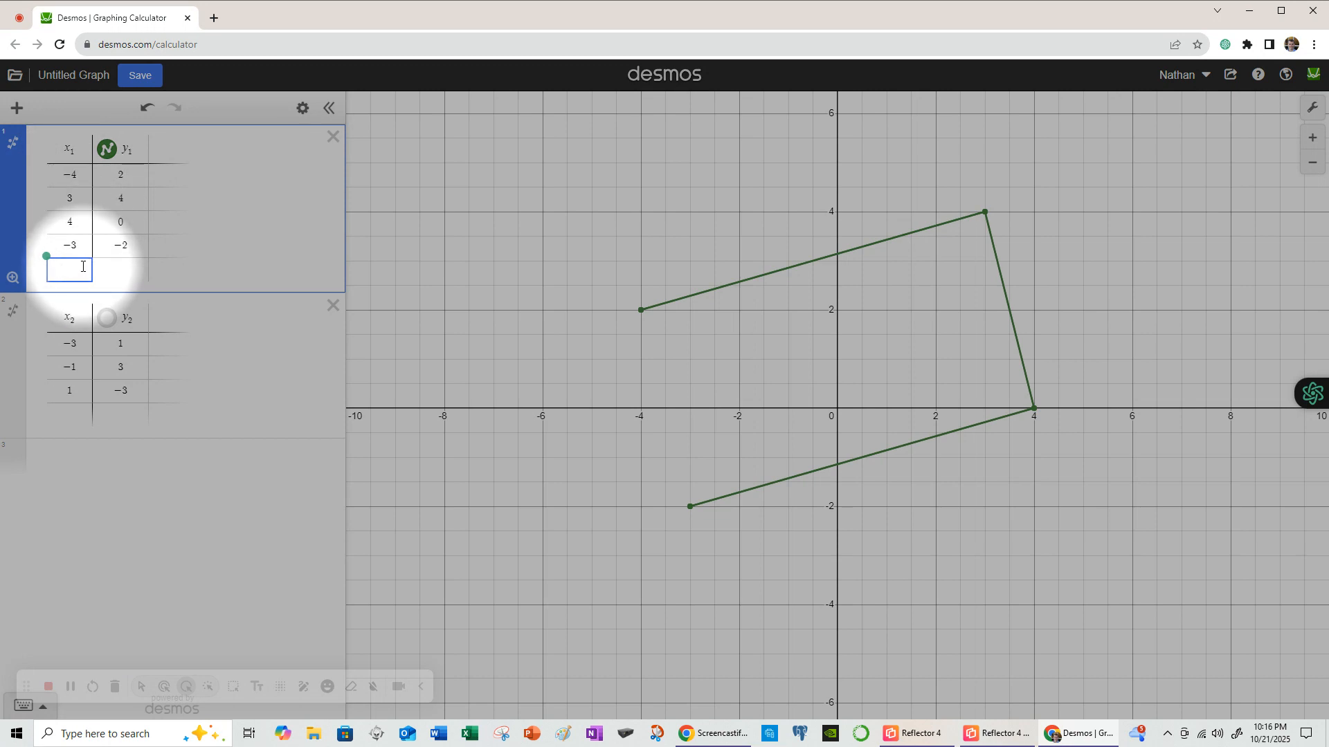
pyautogui.write('-4')
pyautogui.press('Tab')
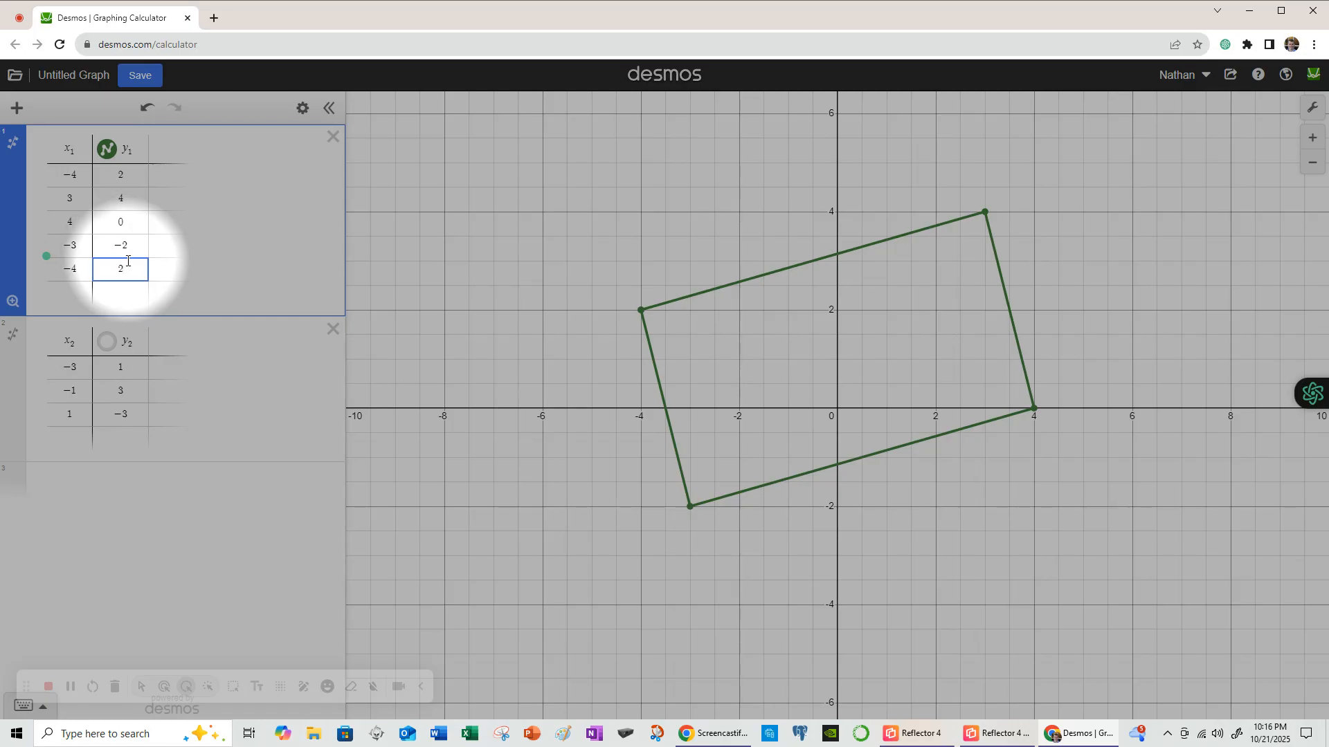
# - Try dotted edges on the quadrilateral, then set them back to solid
pyautogui.click(301, 109)
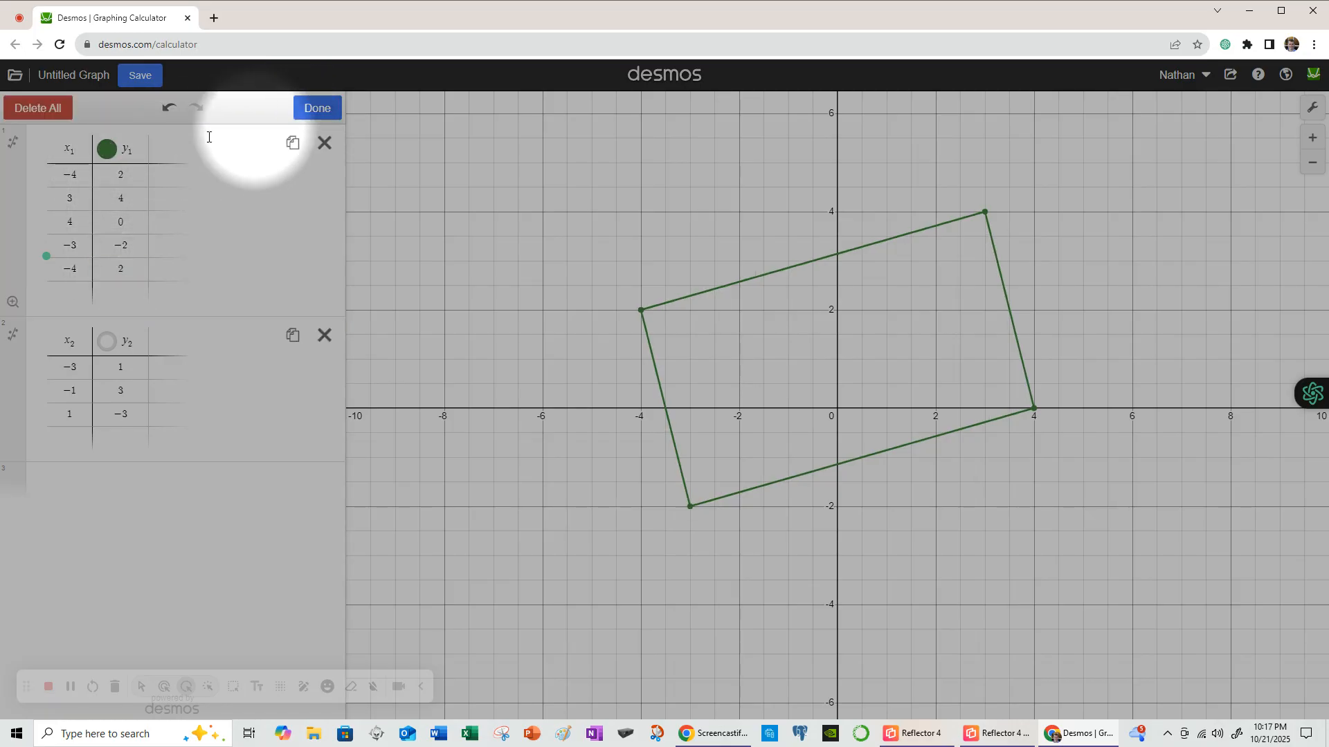
pyautogui.click(107, 150)
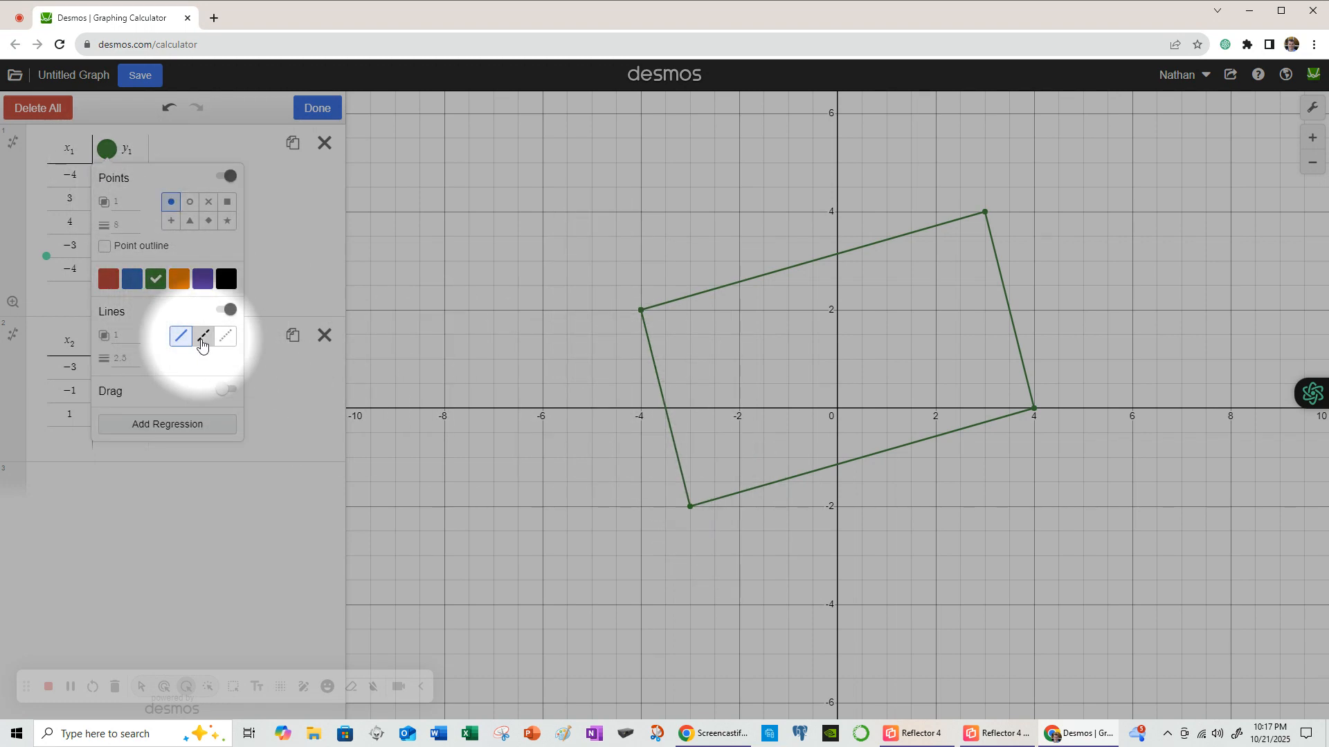
pyautogui.click(225, 336)
pyautogui.click(181, 337)
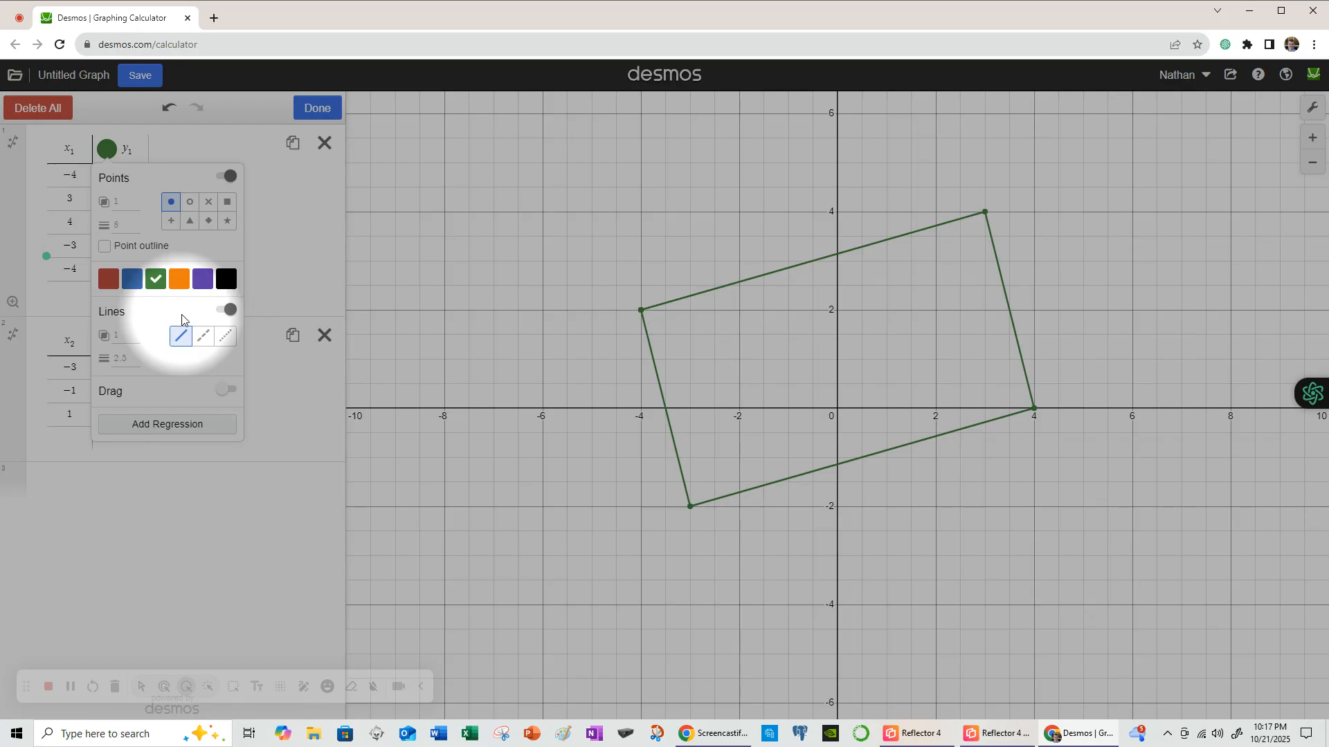
pyautogui.click(254, 171)
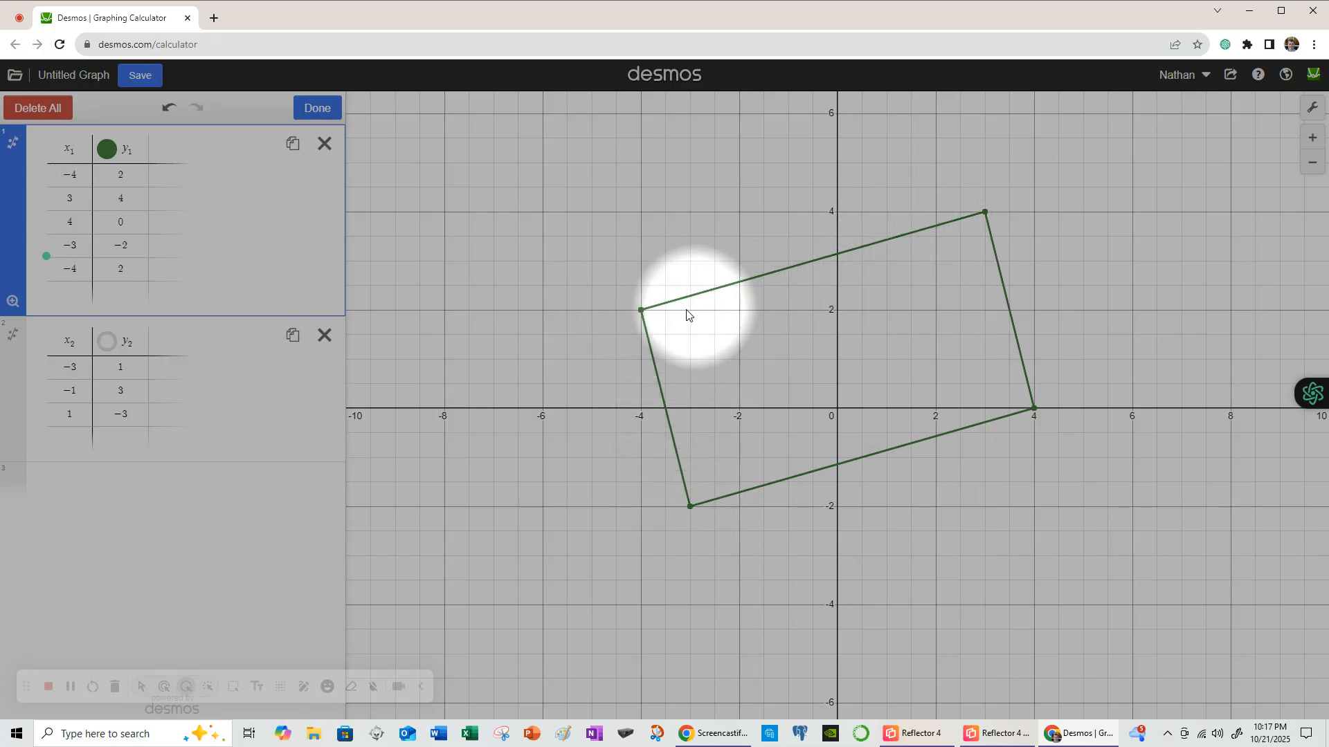
# - Label the vertices (−4, 2), (3, 4) and (4, 0) with their coordinates
pyautogui.click(640, 310)
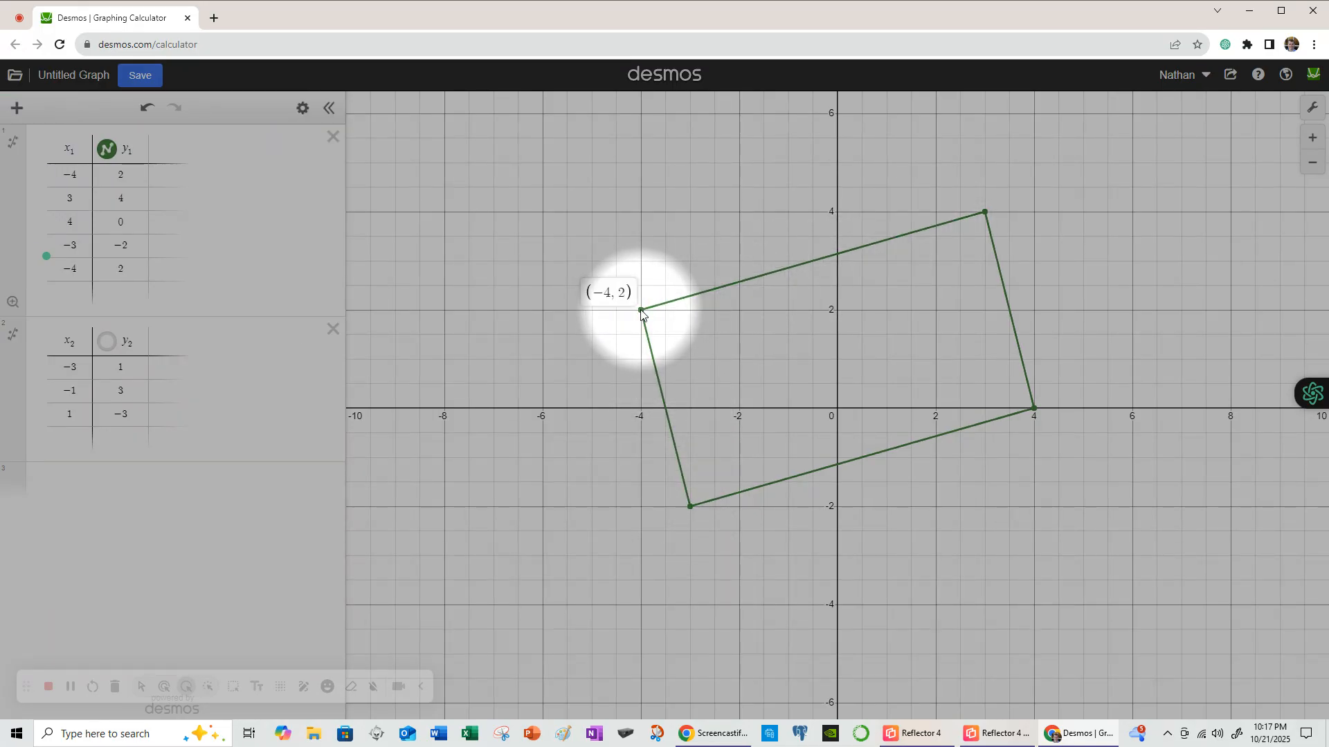
pyautogui.click(984, 213)
pyautogui.click(1035, 409)
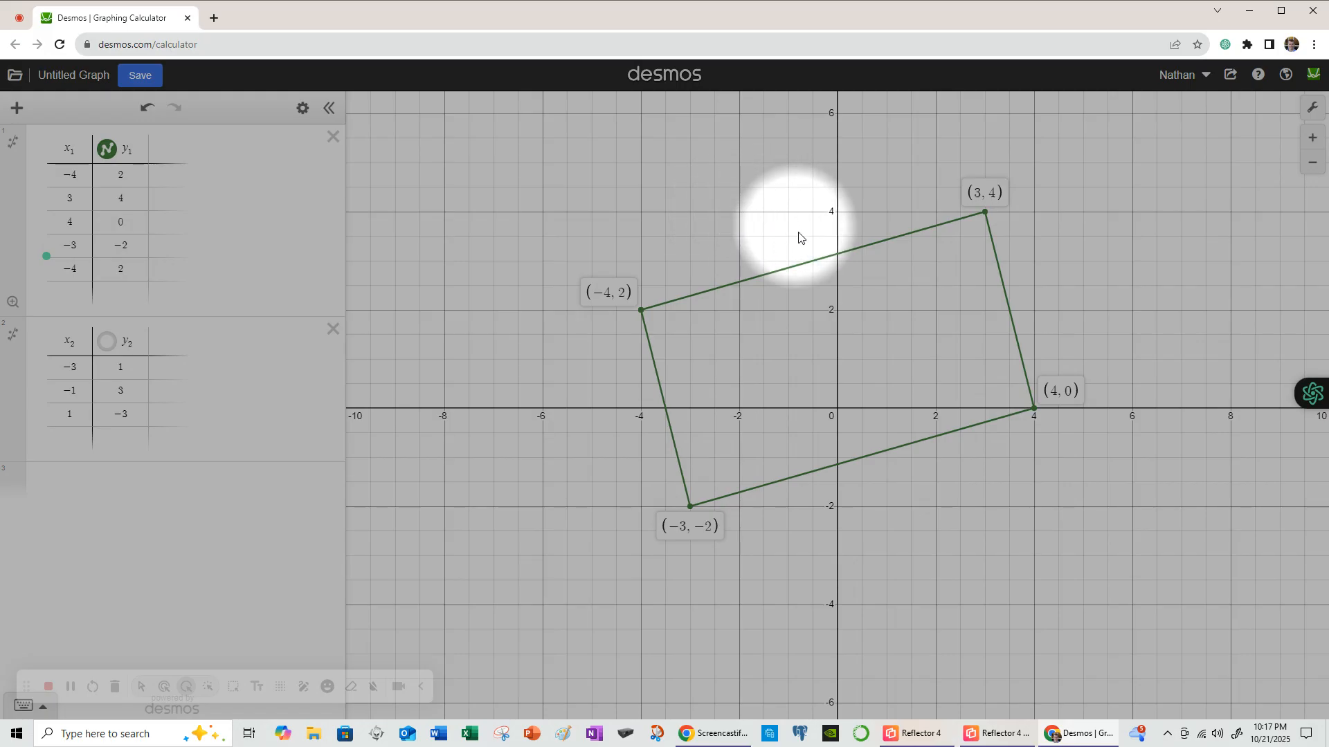
pyautogui.moveTo(817, 225); pyautogui.dragTo(717, 254)
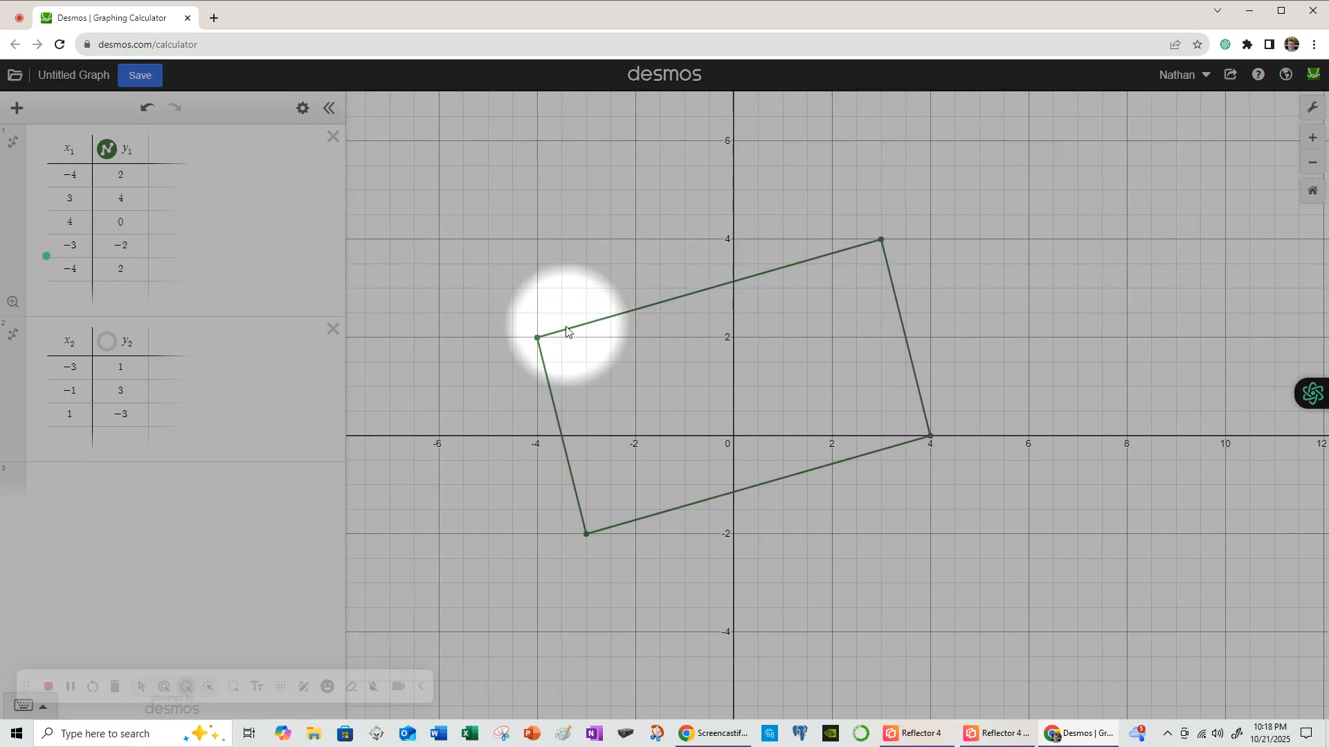
pyautogui.click(537, 337)
pyautogui.click(586, 533)
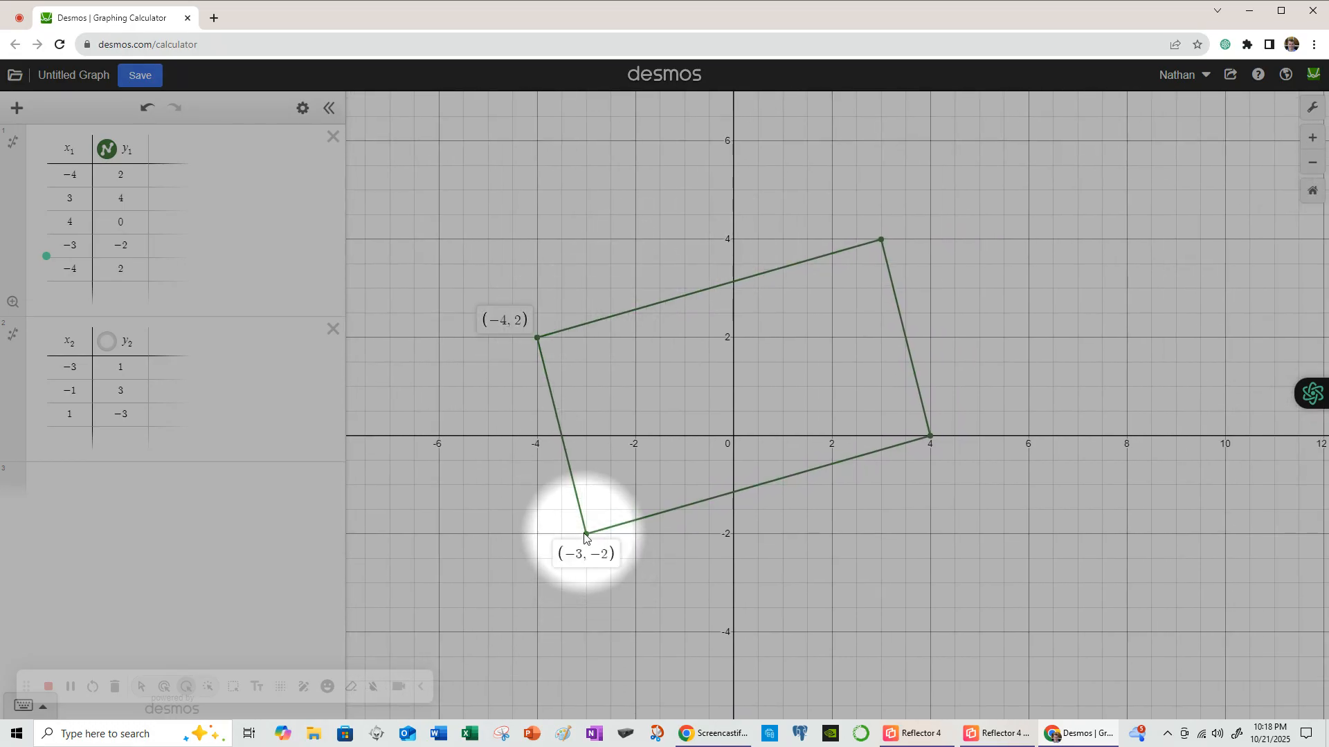
pyautogui.click(930, 436)
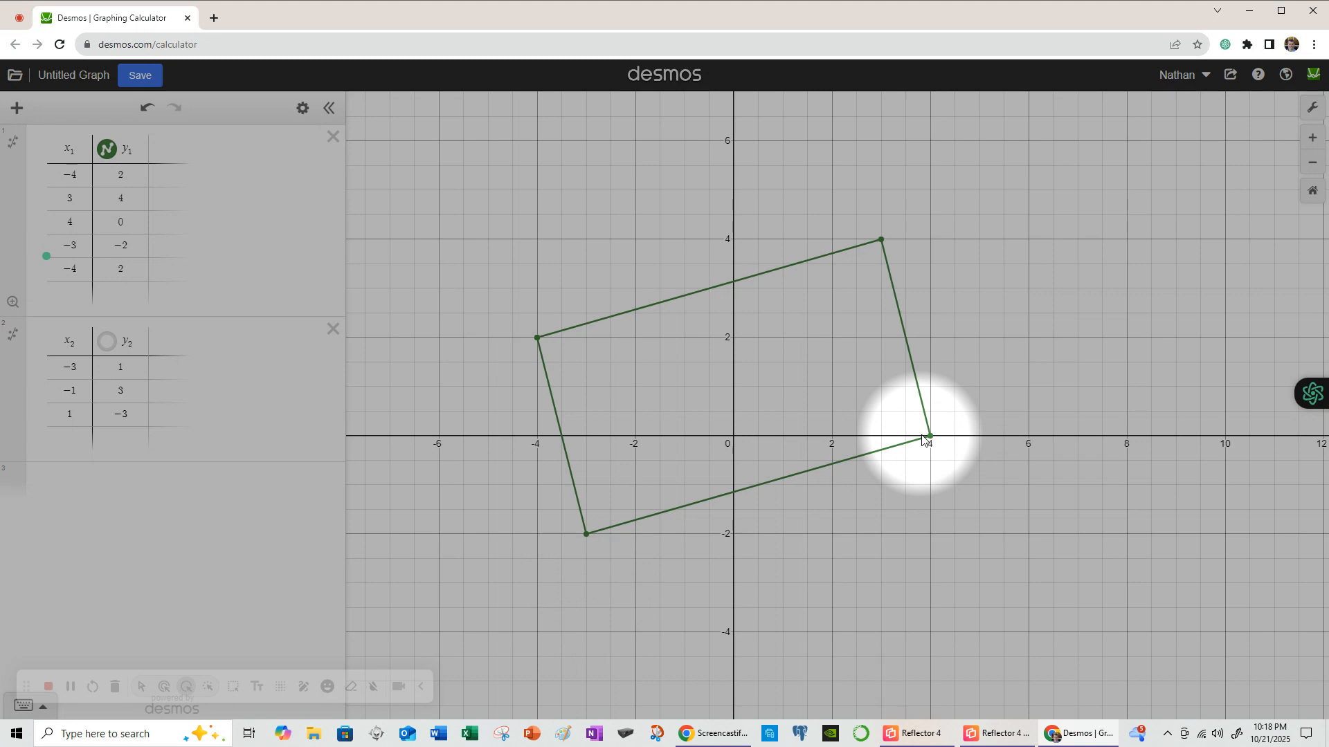
pyautogui.click(881, 241)
pyautogui.click(538, 337)
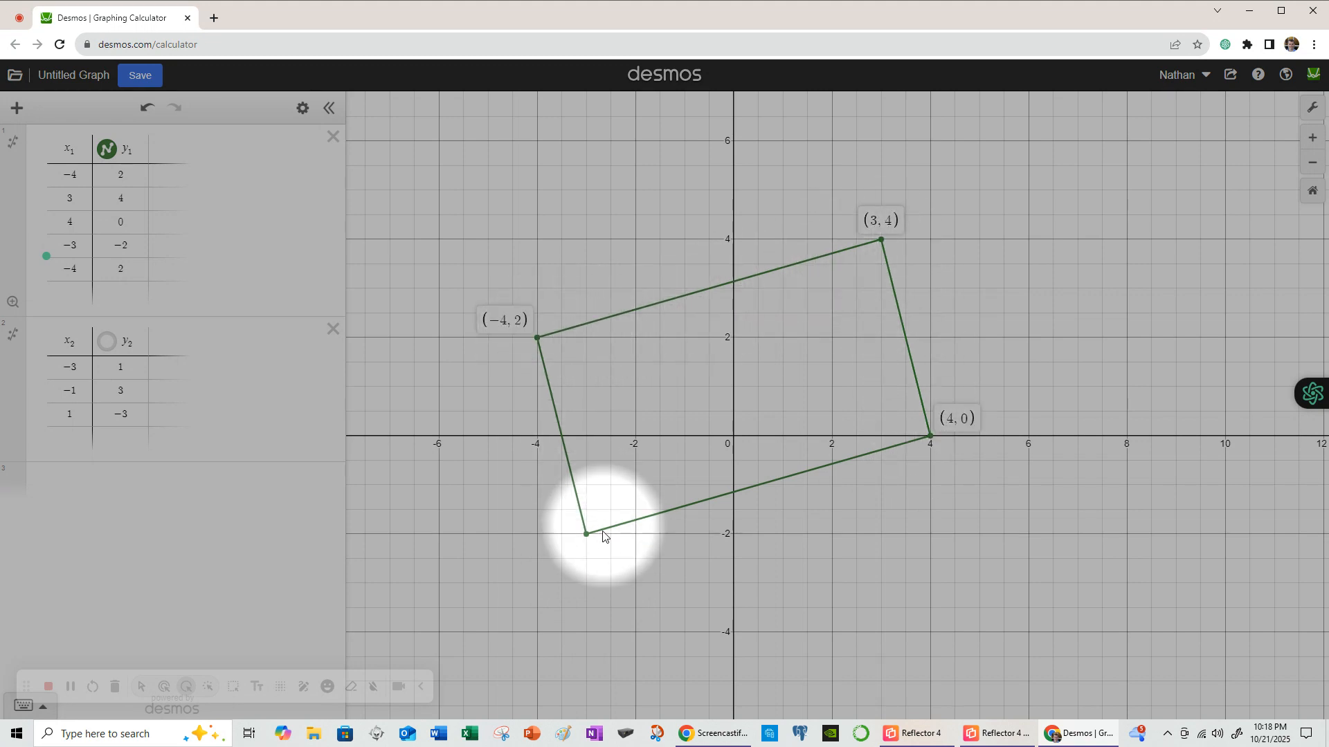
pyautogui.click(586, 533)
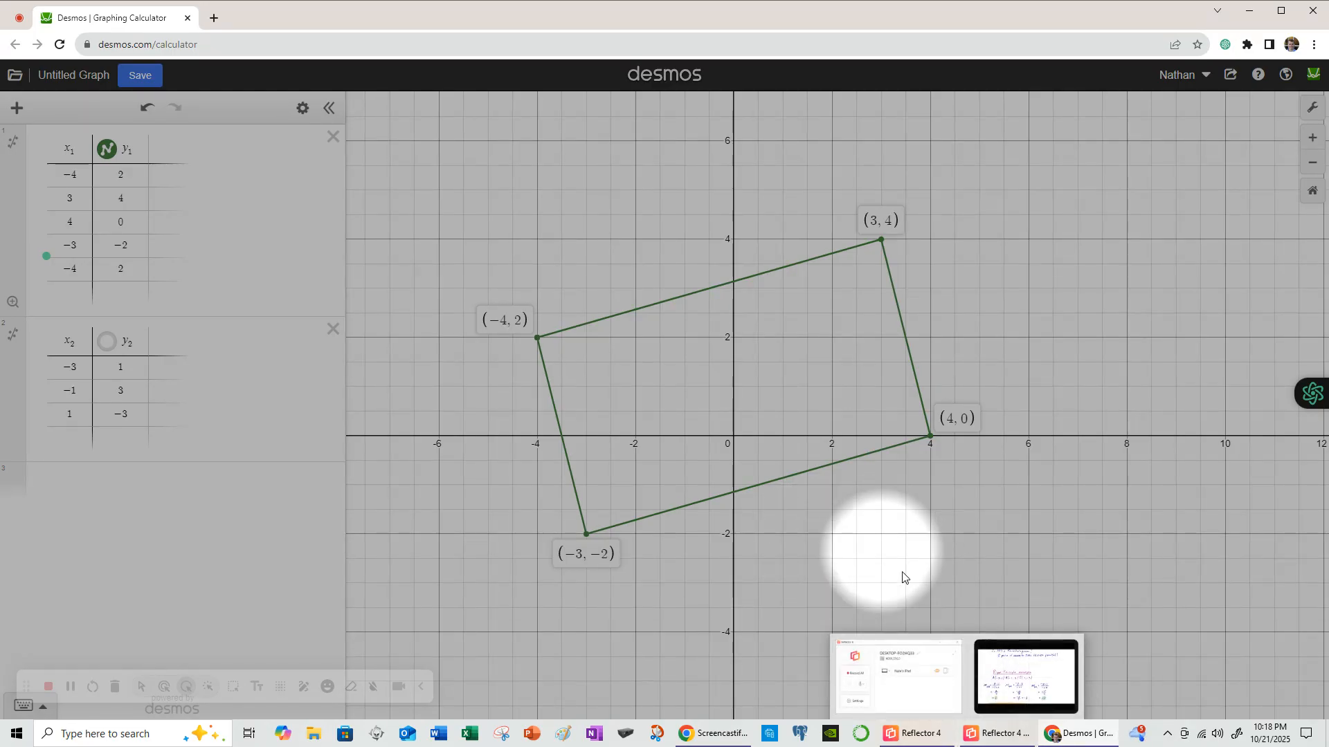
# - Bring up the Reflector 4 mirror showing the Parallelogram example 1 slope notes
pyautogui.click(997, 739)
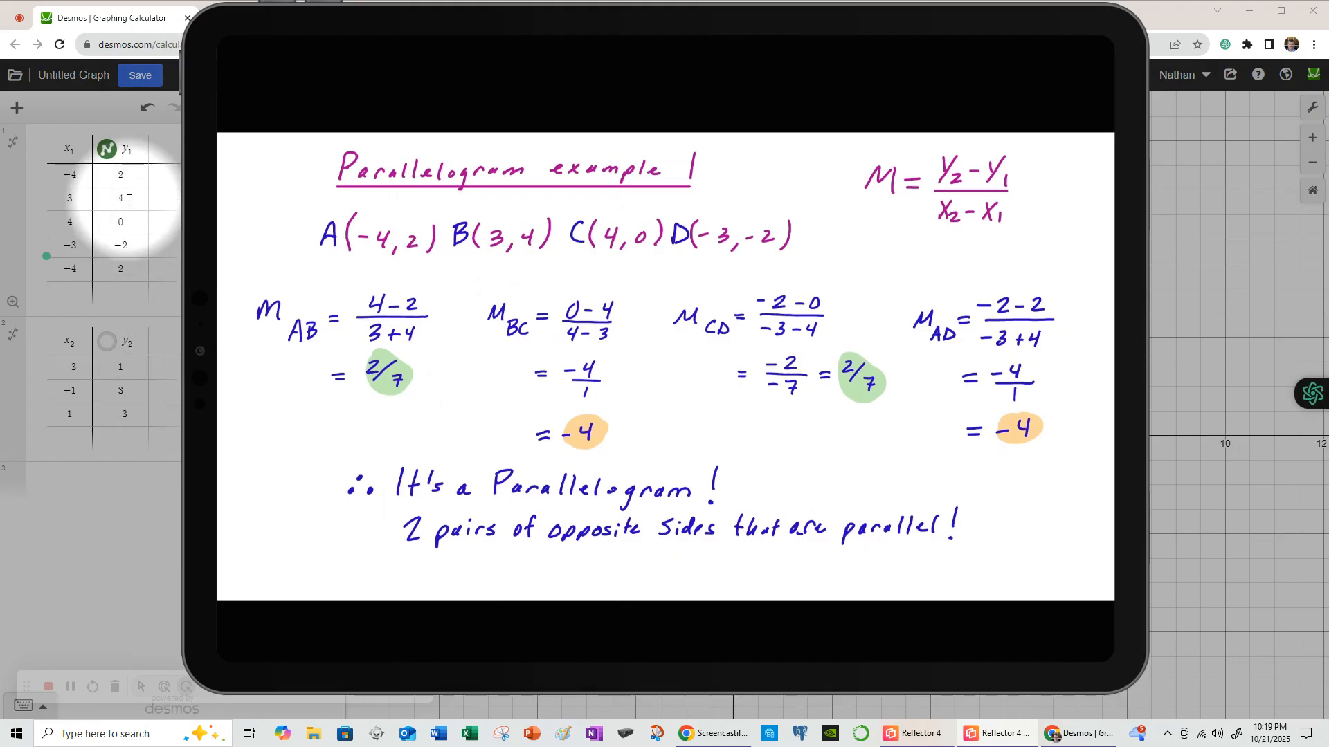
# - Return to Desmos and show the coordinates of vertices (−4, 2) and (3, 4)
pyautogui.click(106, 108)
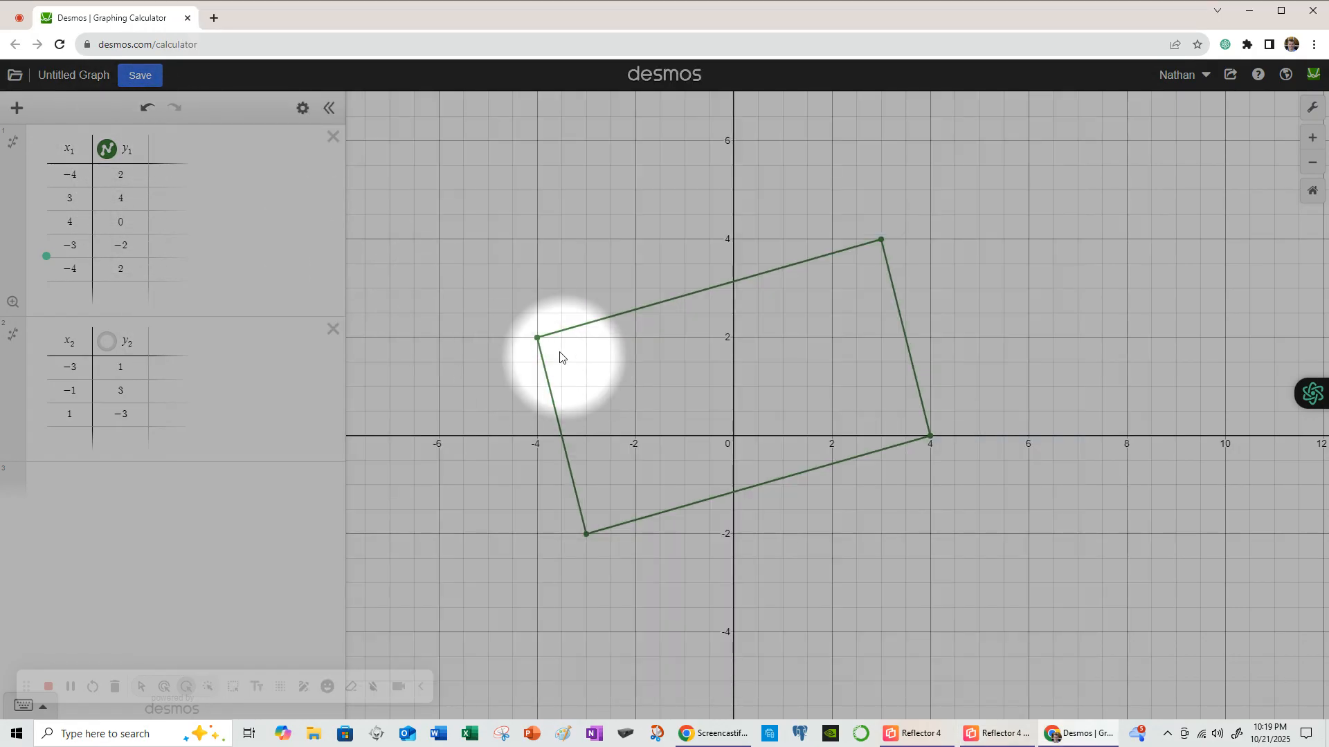
pyautogui.click(537, 337)
pyautogui.click(881, 241)
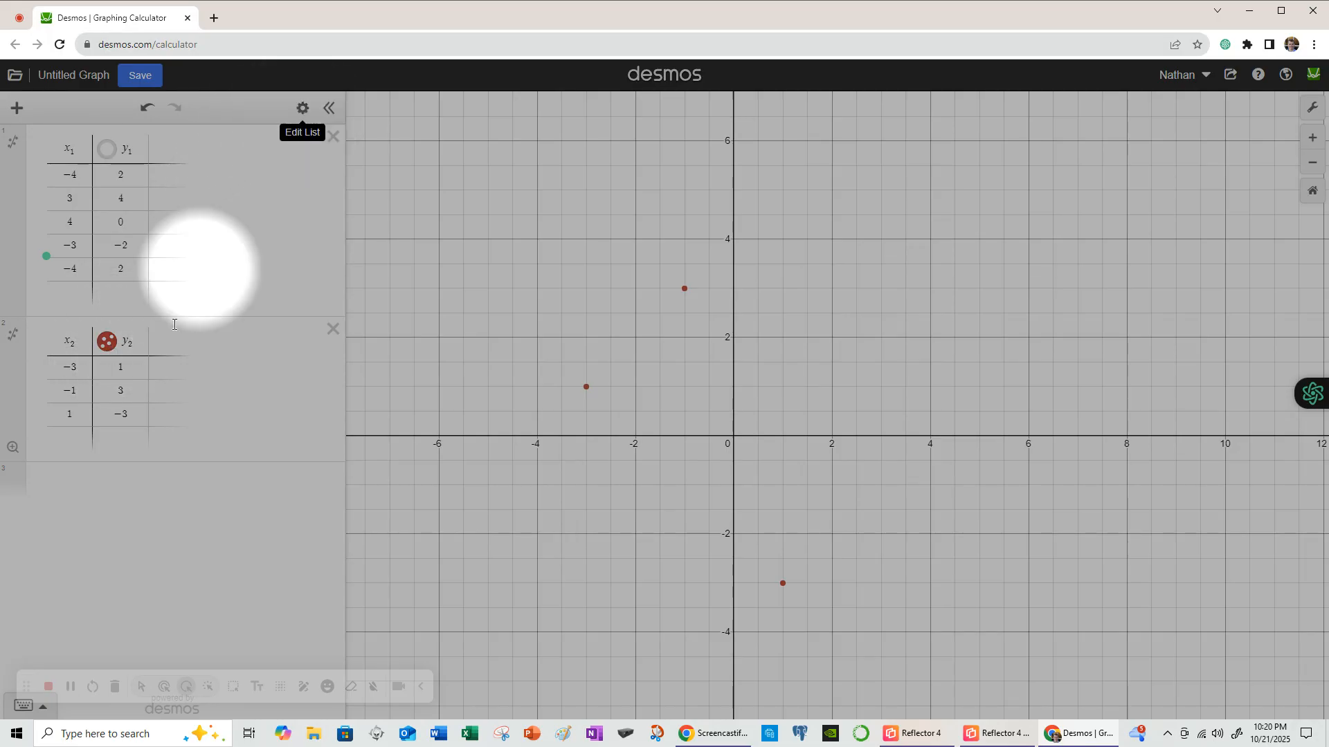
# - Add a fourth row (−3, 1) to the second table
pyautogui.click(67, 438)
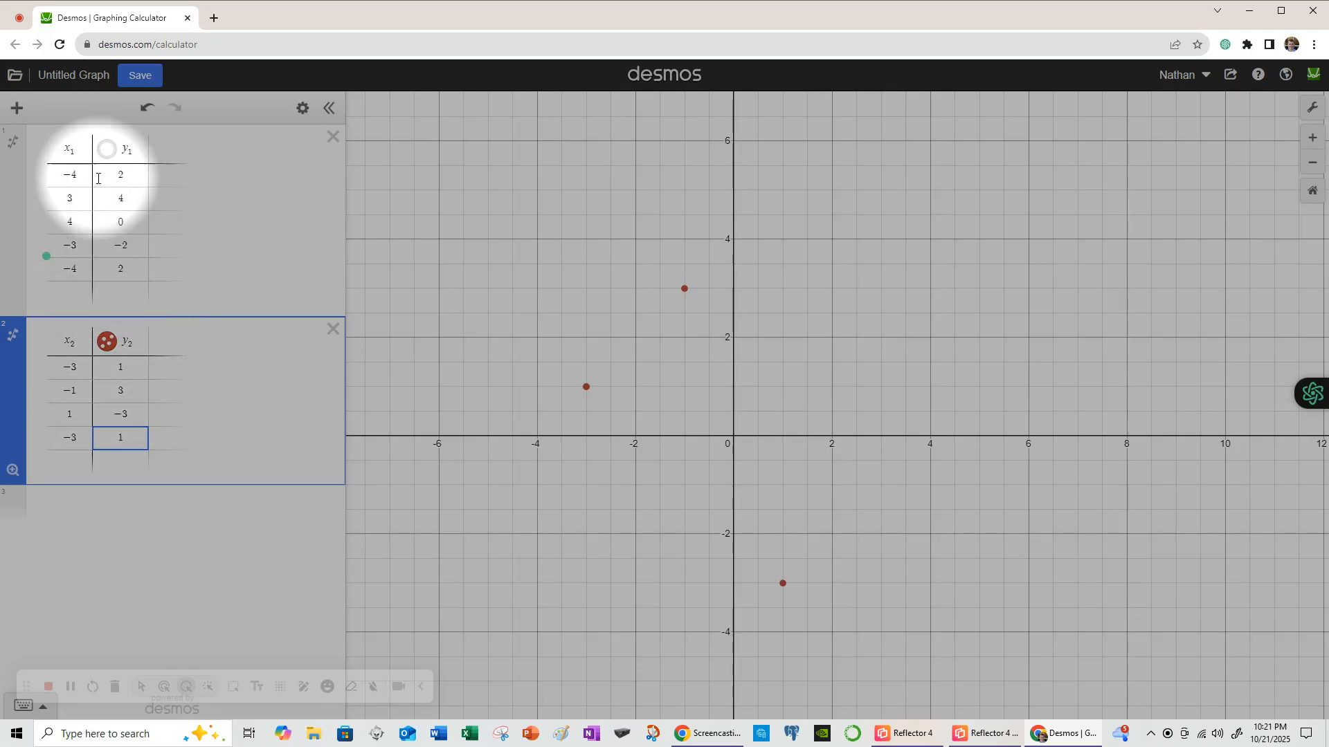
# - Join the second table's points with green lines, keep filled-dot markers, and label (−3, 1)
pyautogui.click(301, 110)
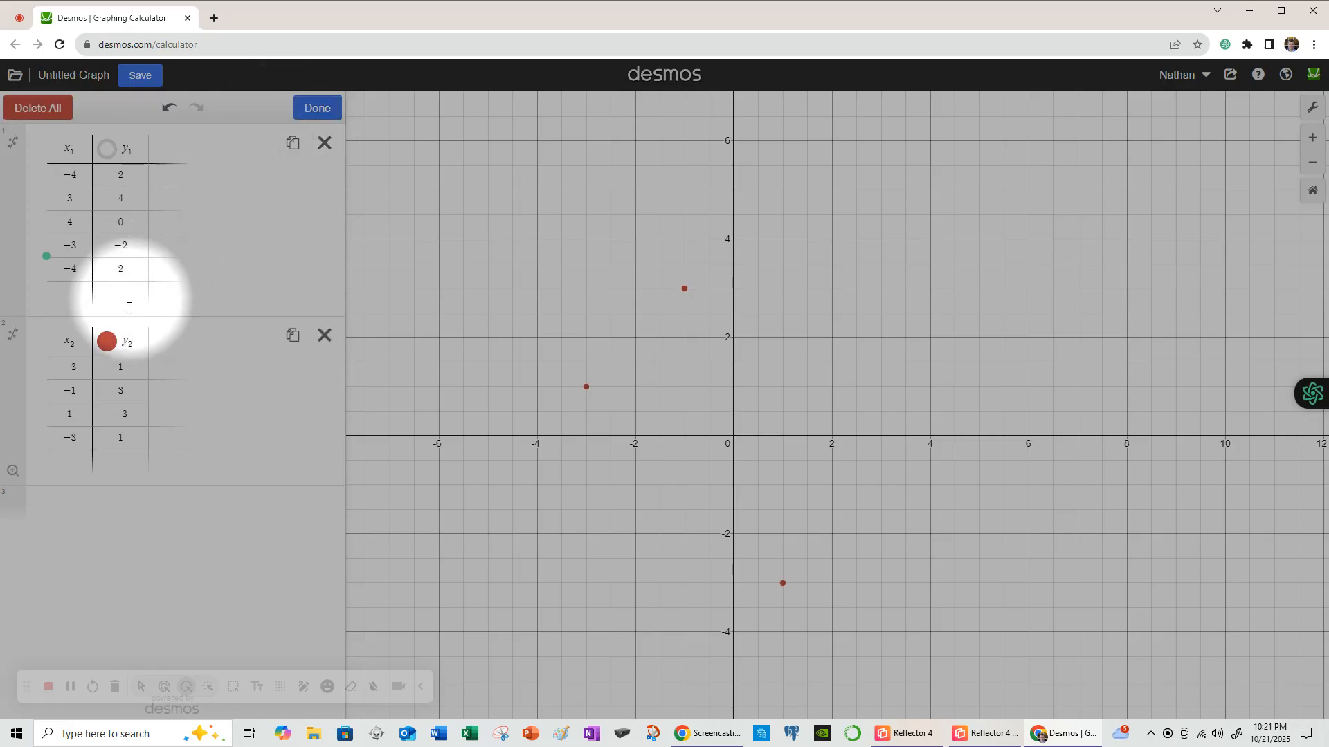
pyautogui.click(107, 343)
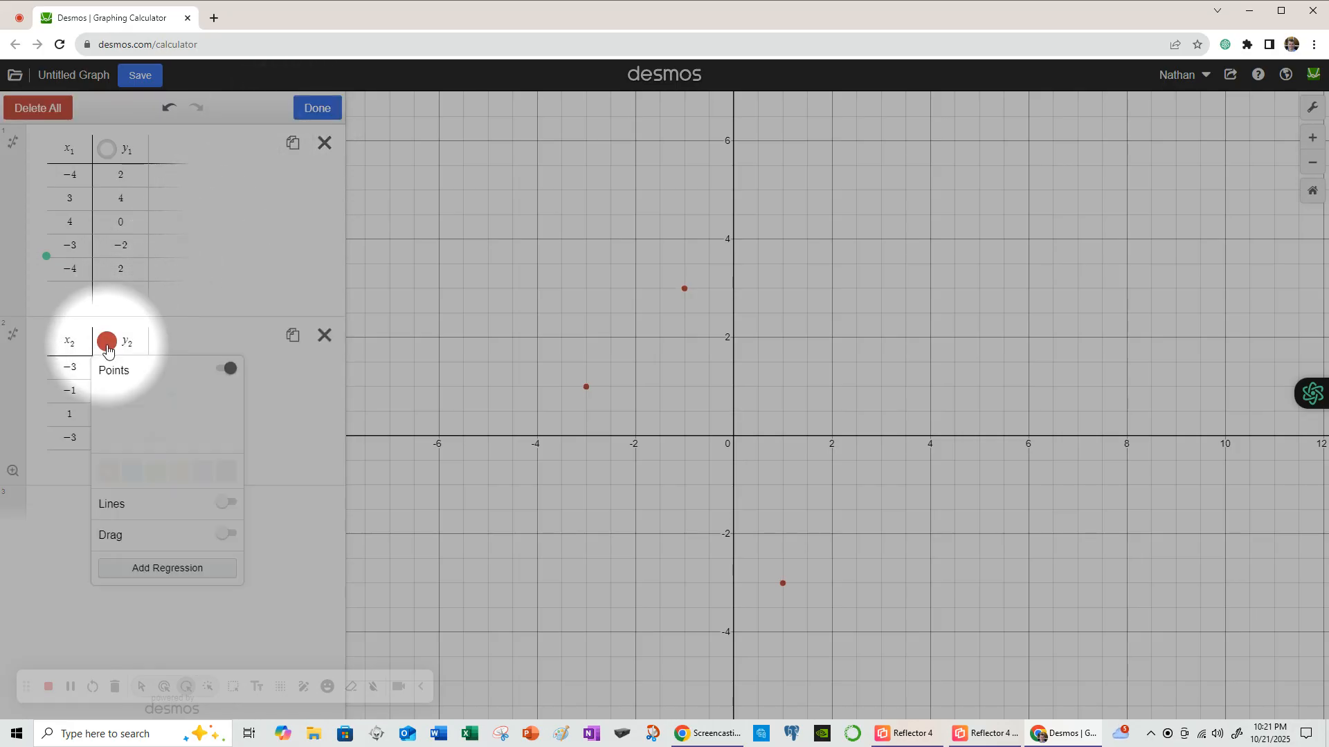
pyautogui.click(225, 502)
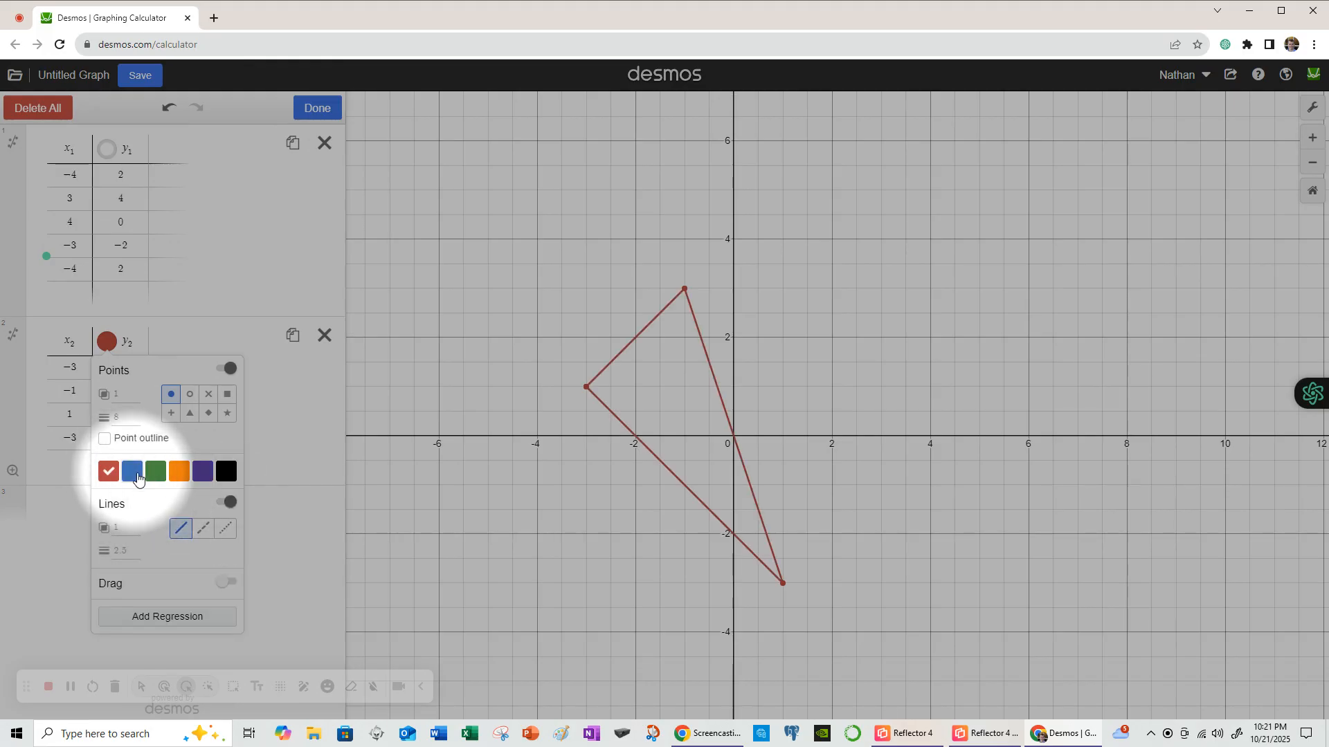
pyautogui.click(156, 473)
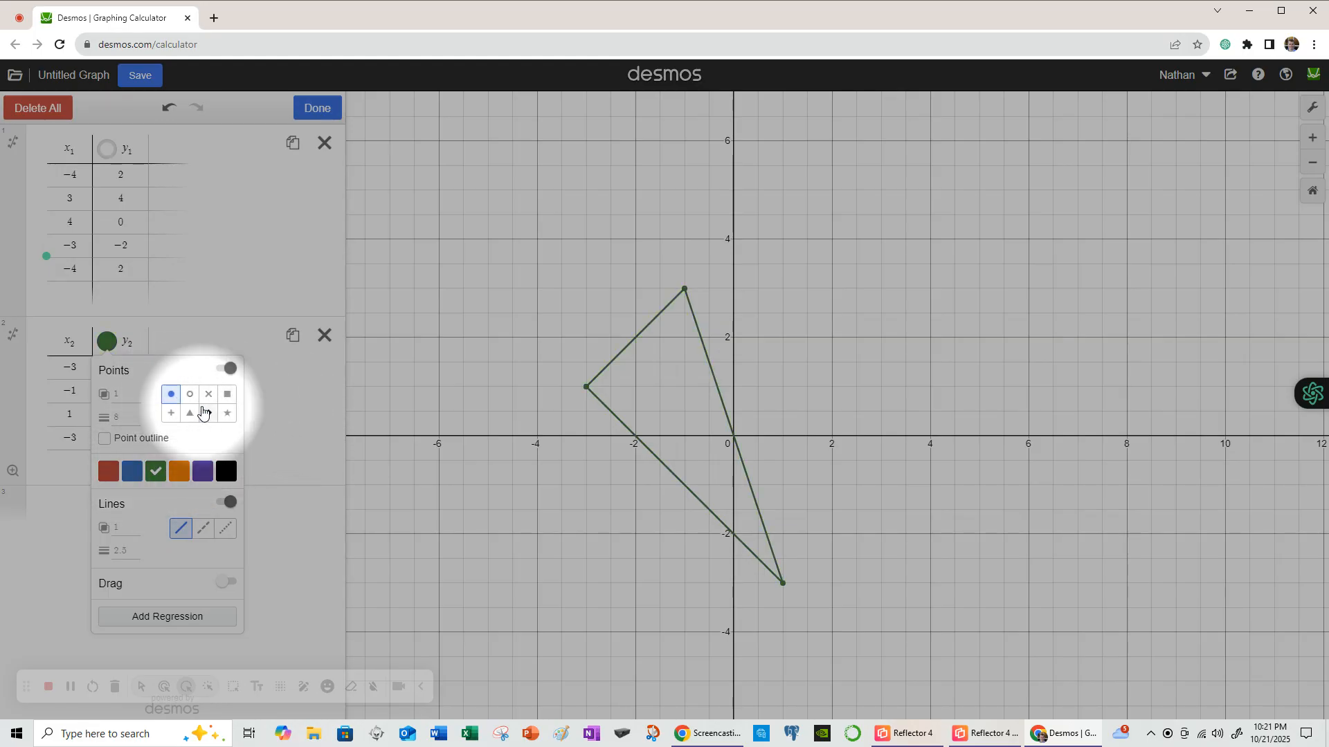
pyautogui.click(208, 394)
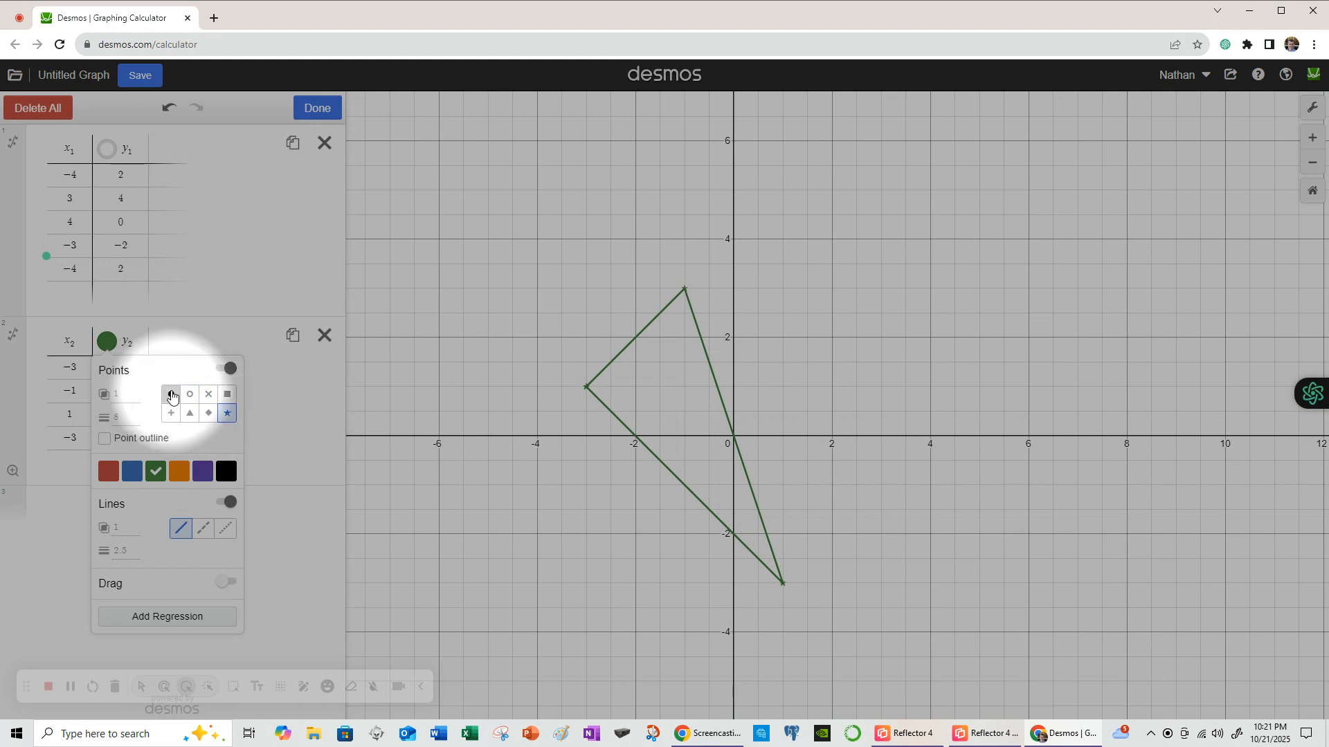
pyautogui.click(173, 394)
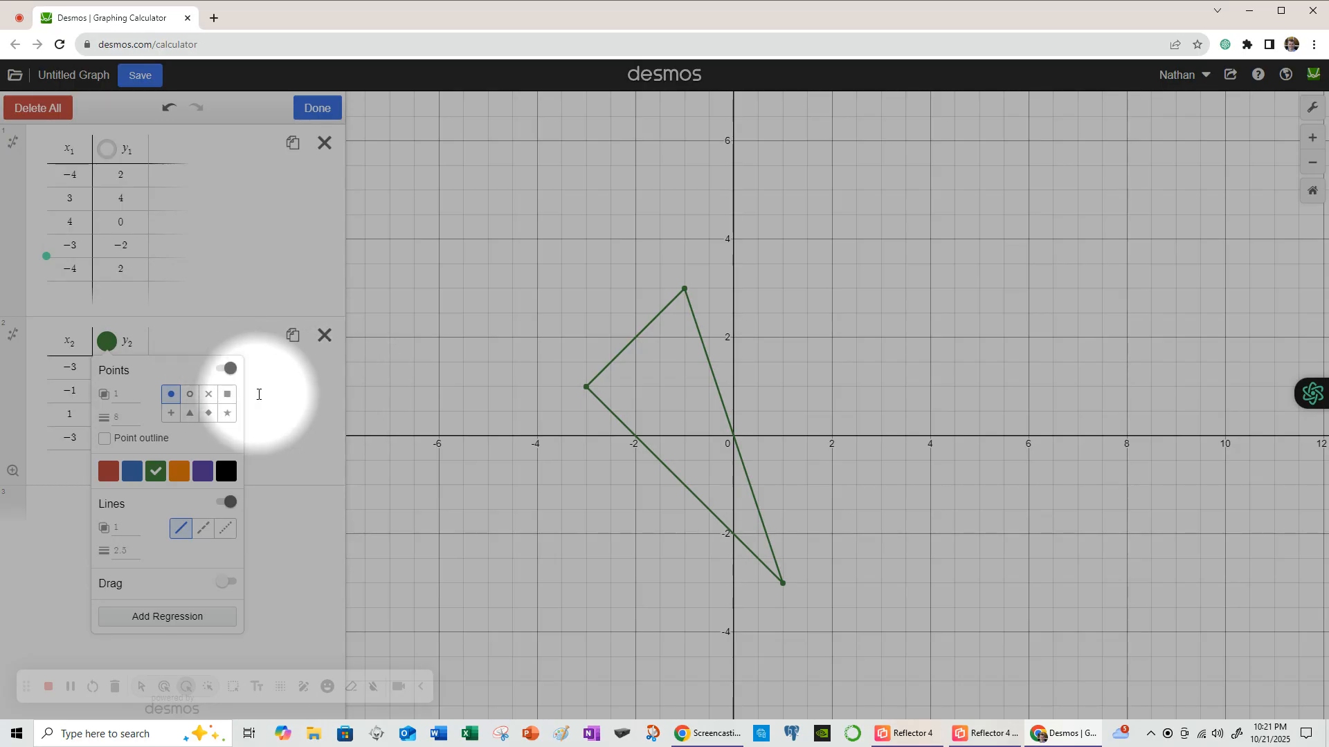
pyautogui.click(265, 386)
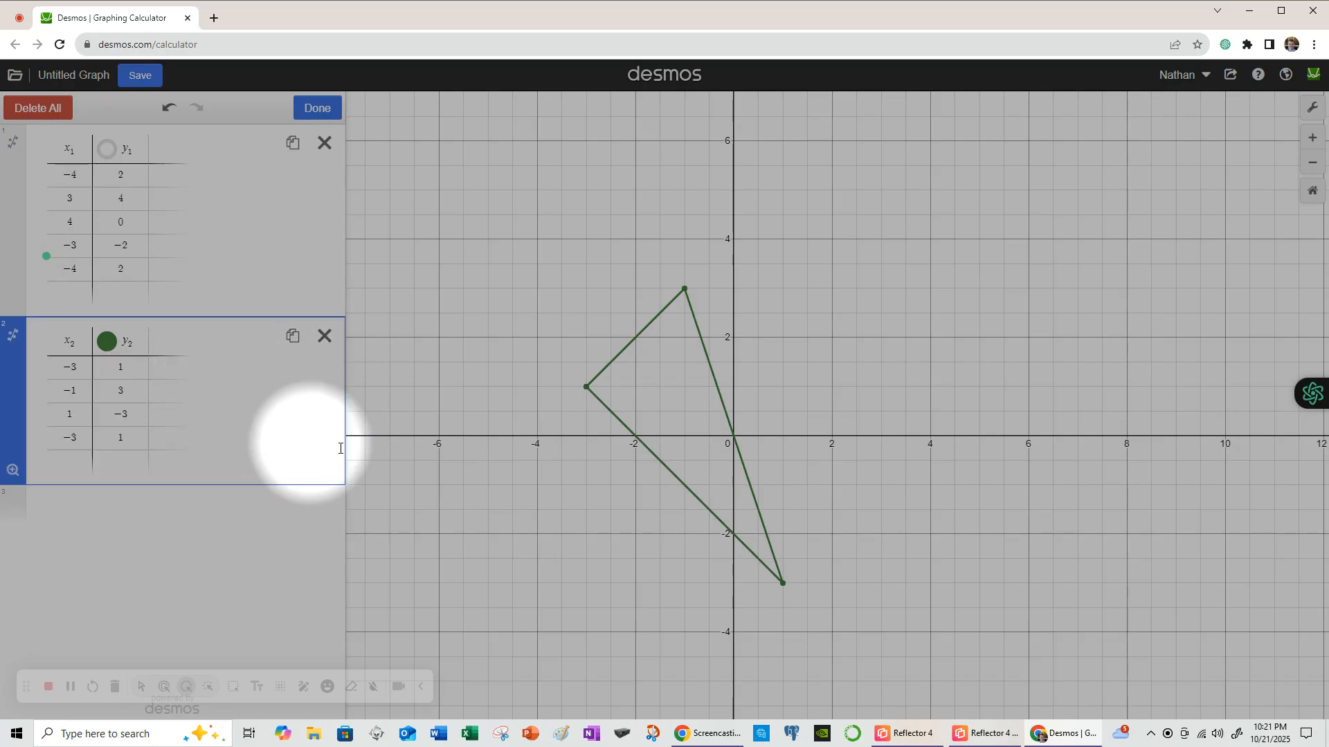
pyautogui.click(587, 387)
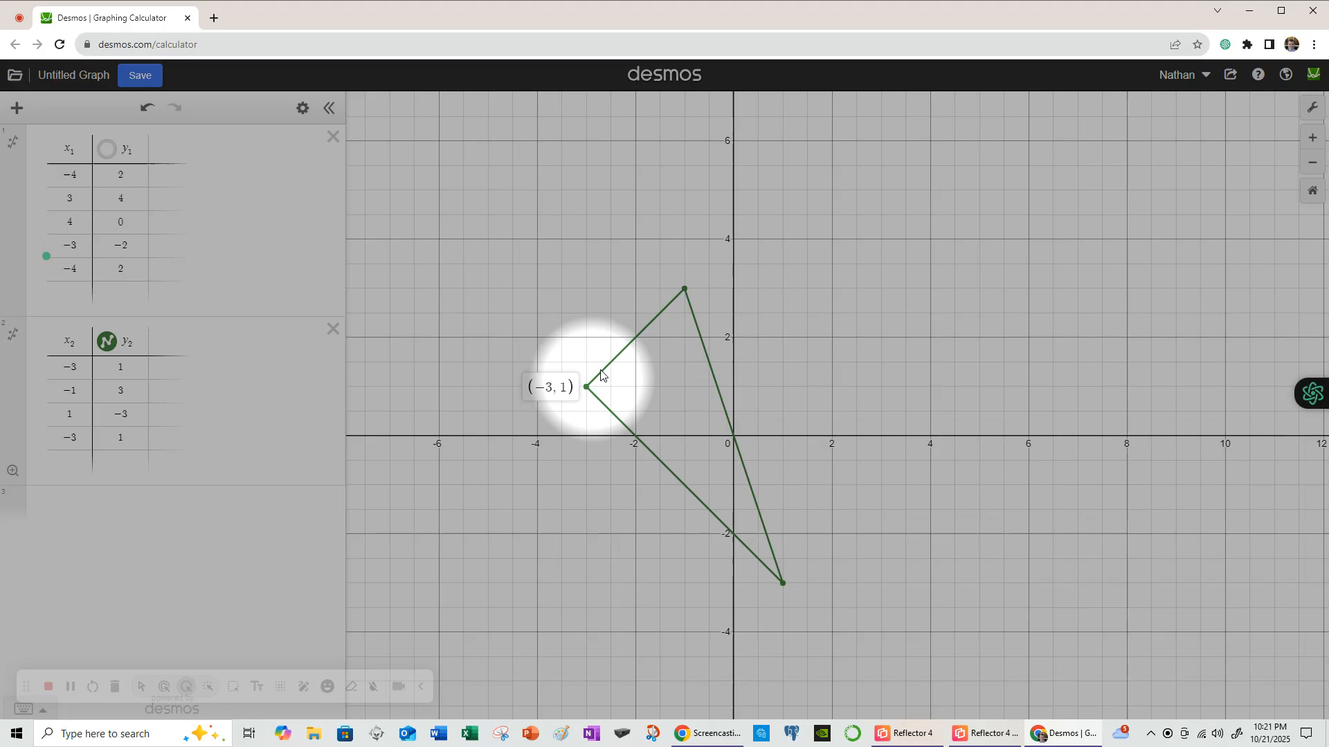
# - Label vertices (−1, 3) and (1, −3), then bring the Reflector 4 iPad notes back up
pyautogui.click(684, 289)
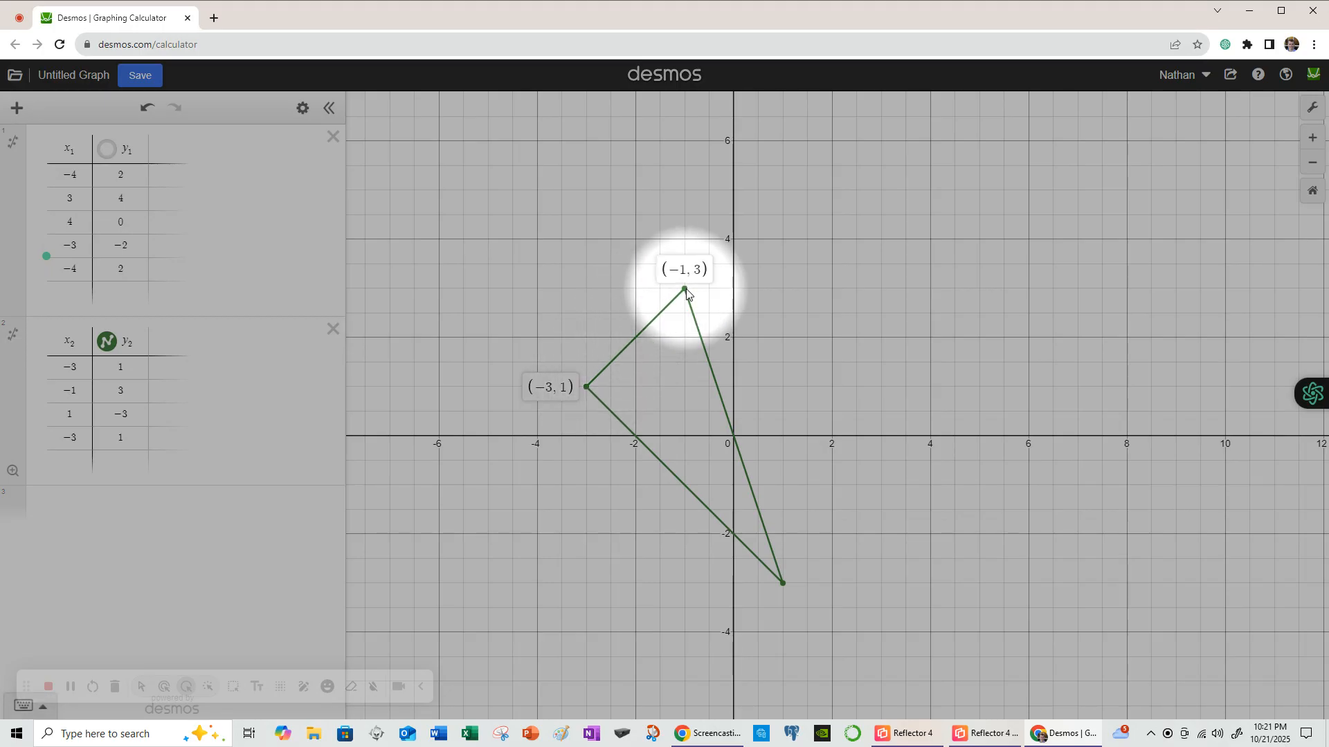
pyautogui.click(781, 581)
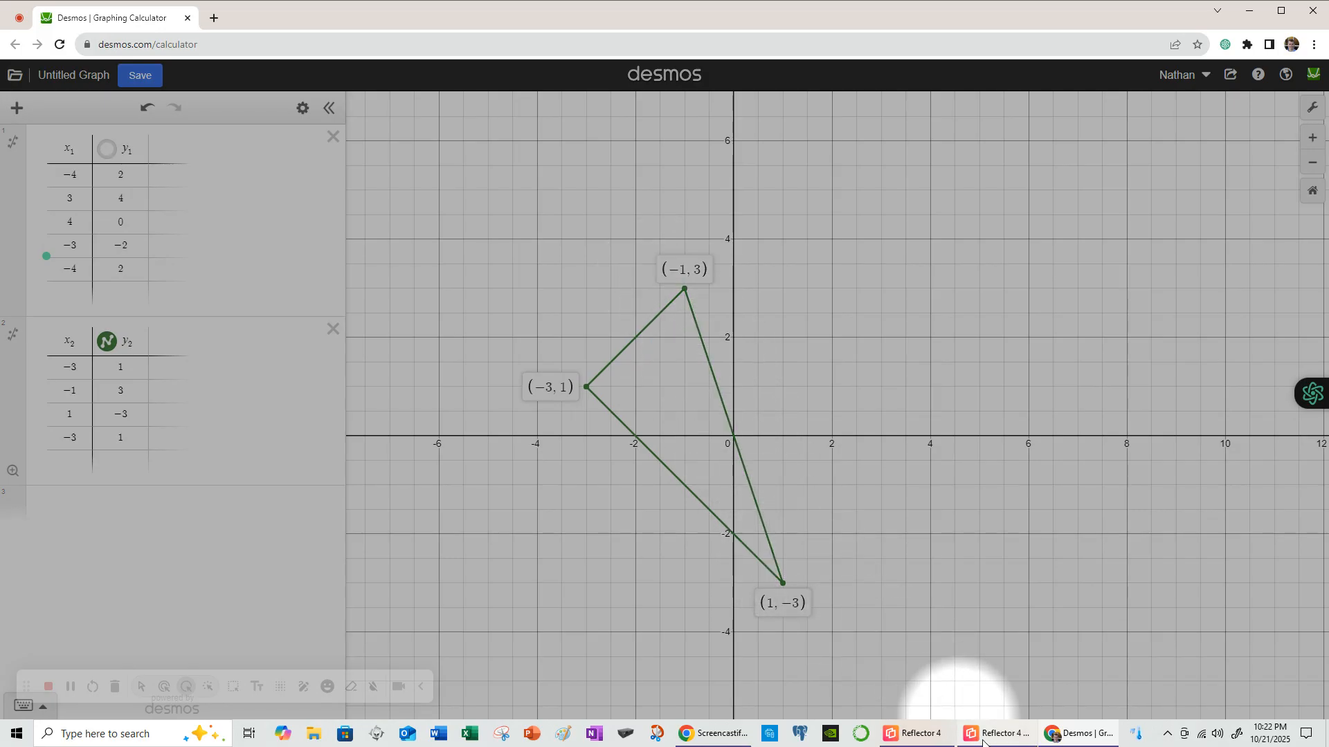
pyautogui.moveTo(988, 735)
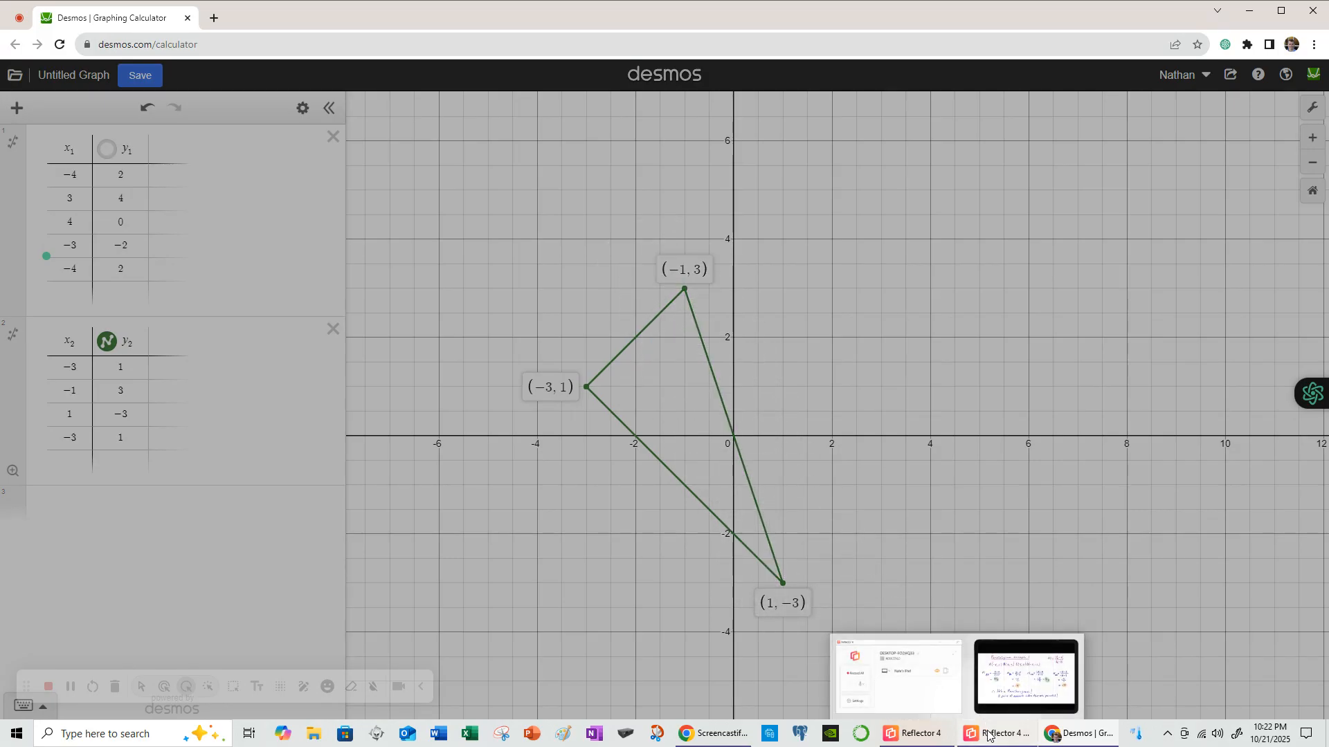
pyautogui.click(997, 737)
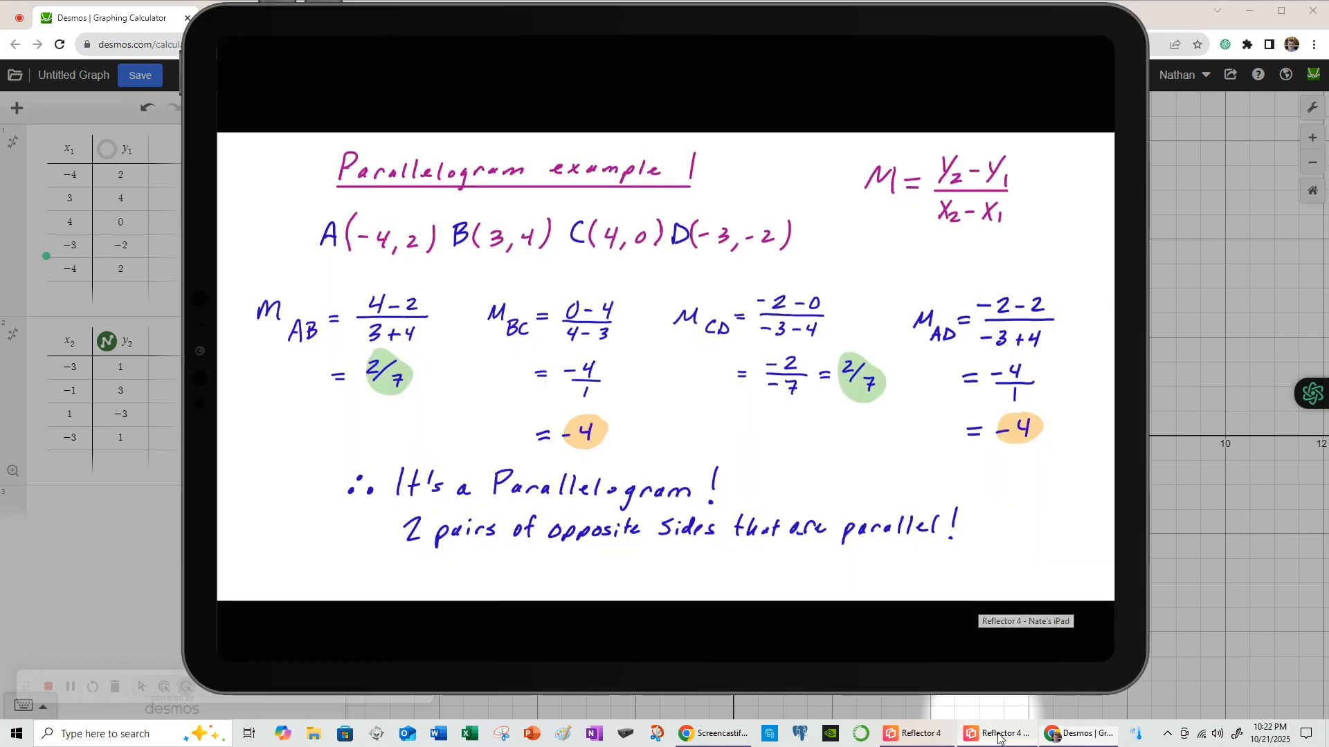